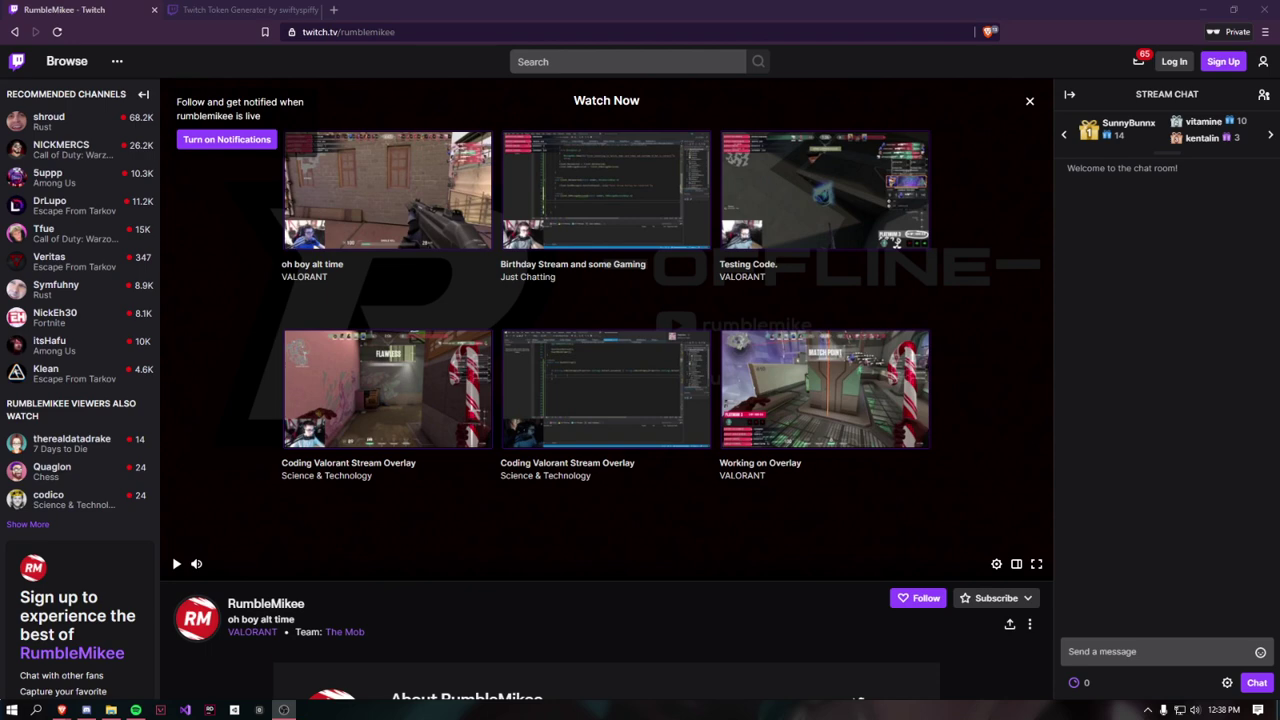
- Open the 1.1 folder on the desktop and launch ValorantStreamOverlay.exe
left_click(1204, 10)
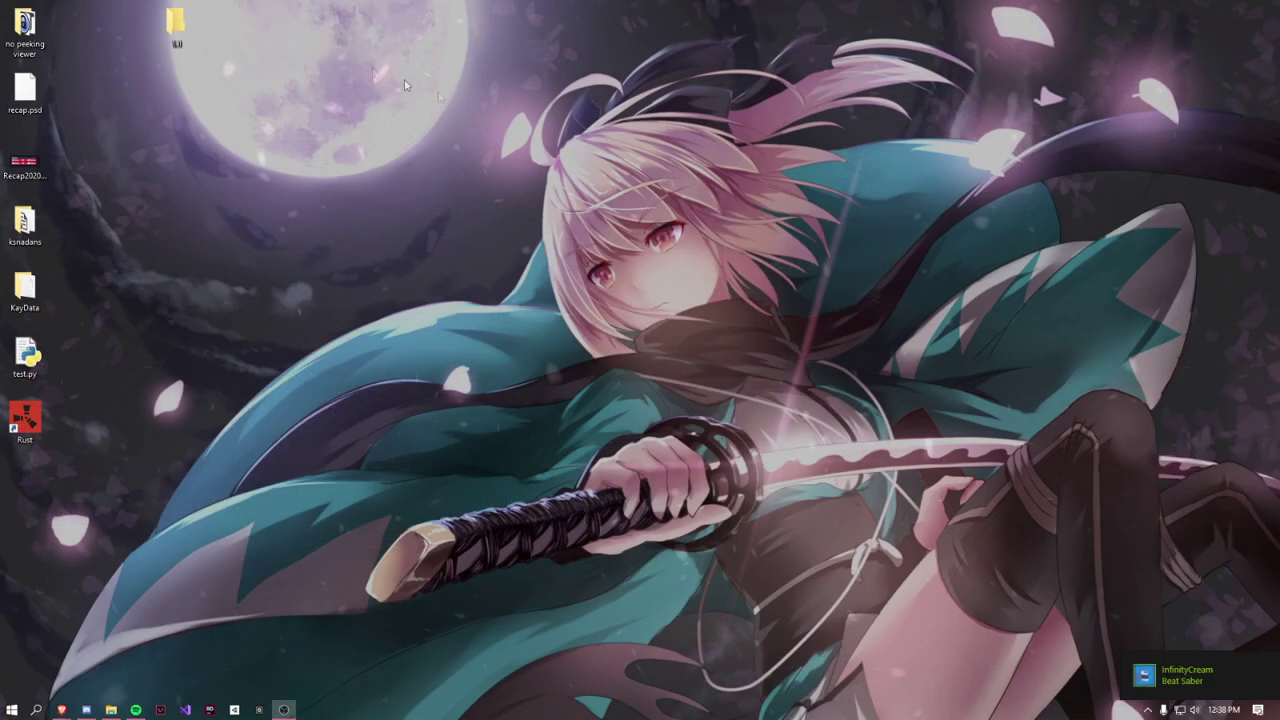
left_click_drag(175, 22, 681, 353)
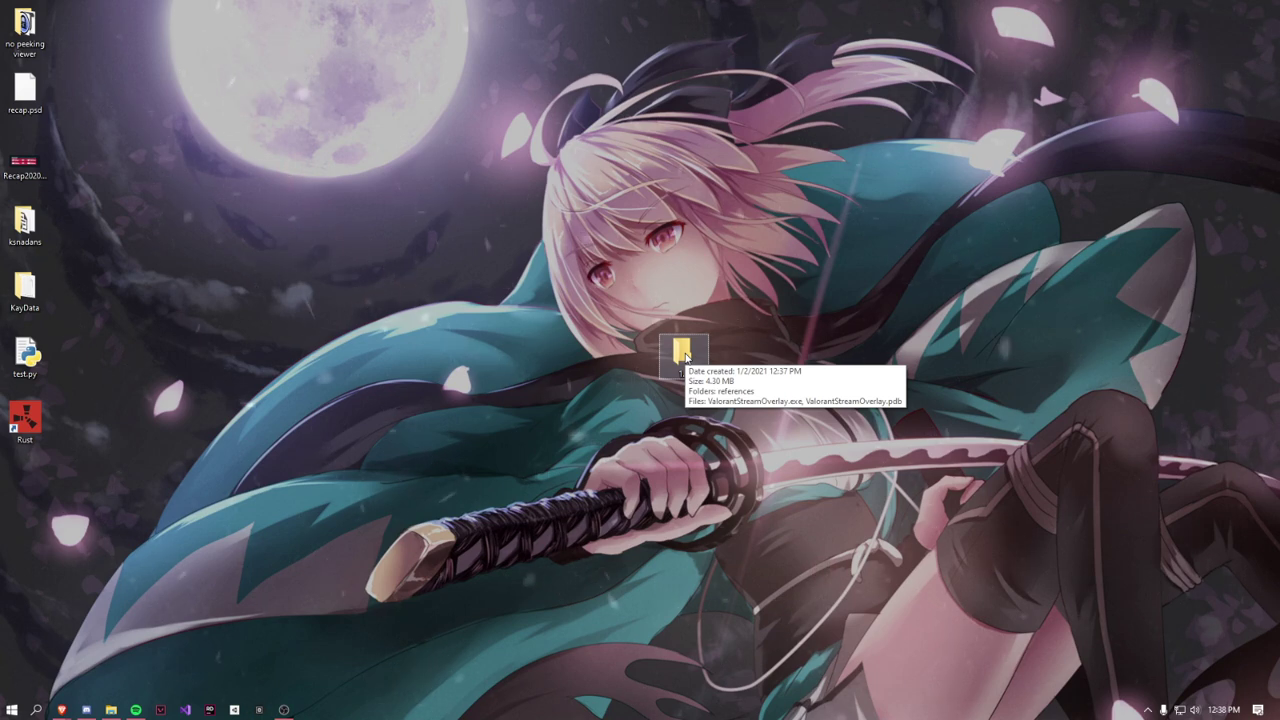
double_click(696, 354)
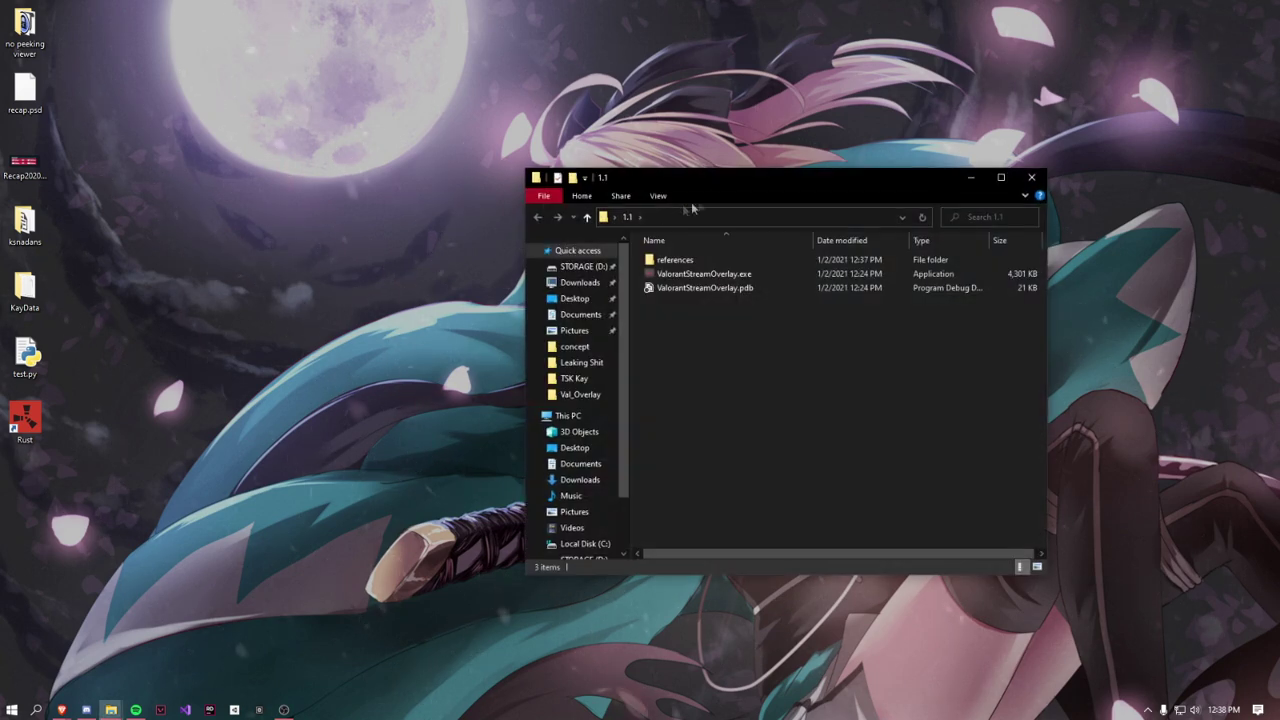
left_click_drag(608, 168, 507, 171)
left_click(600, 271)
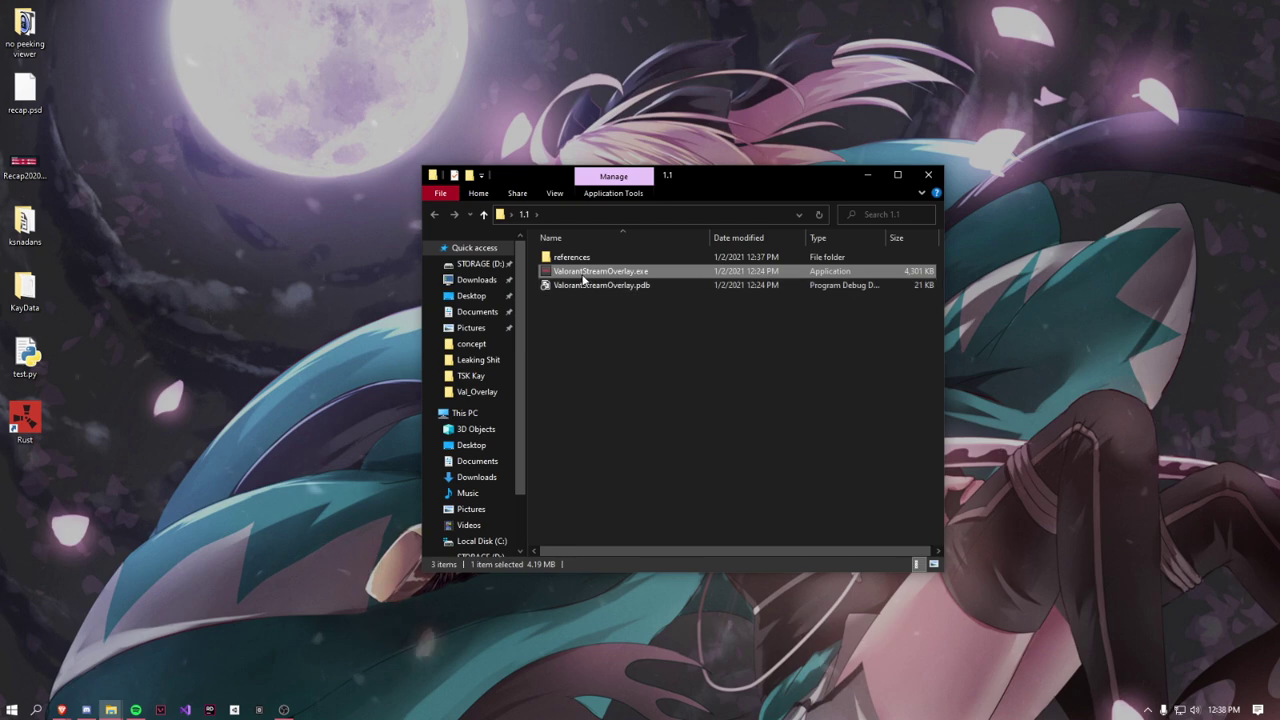
double_click(575, 277)
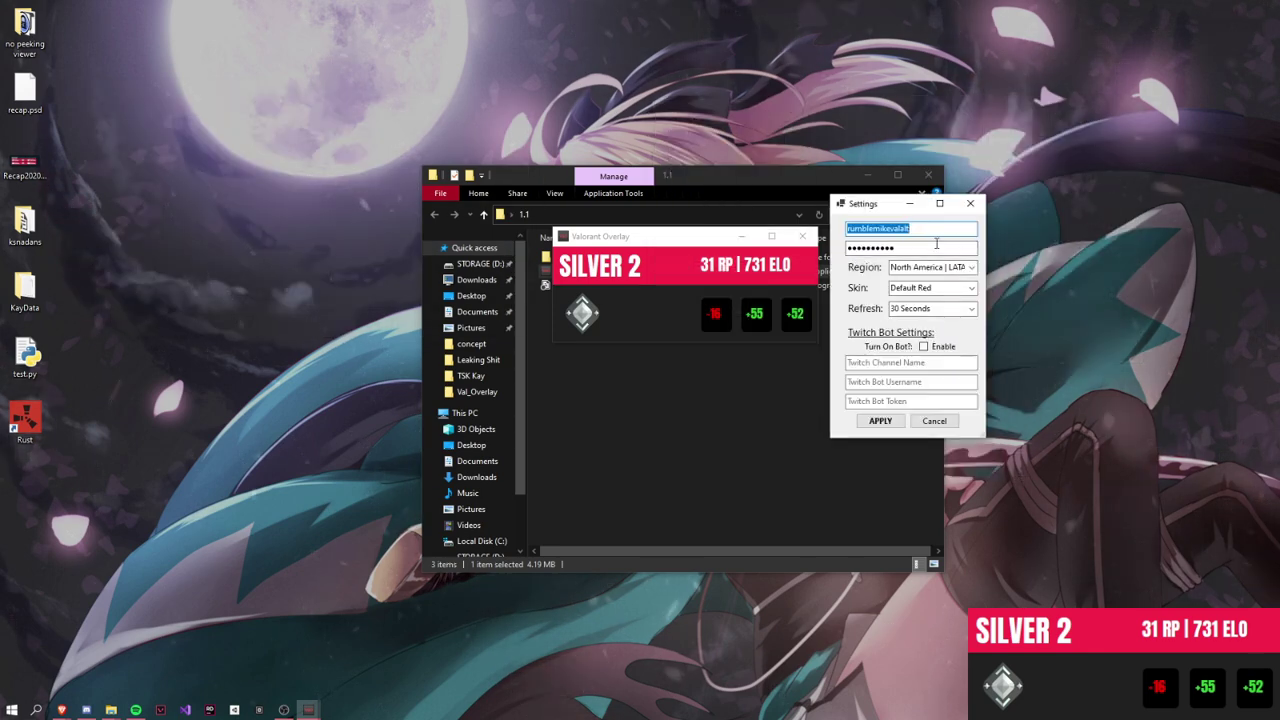
- Place the overlay's Settings window beside the overlay and enable the Twitch bot
left_click_drag(870, 221, 628, 234)
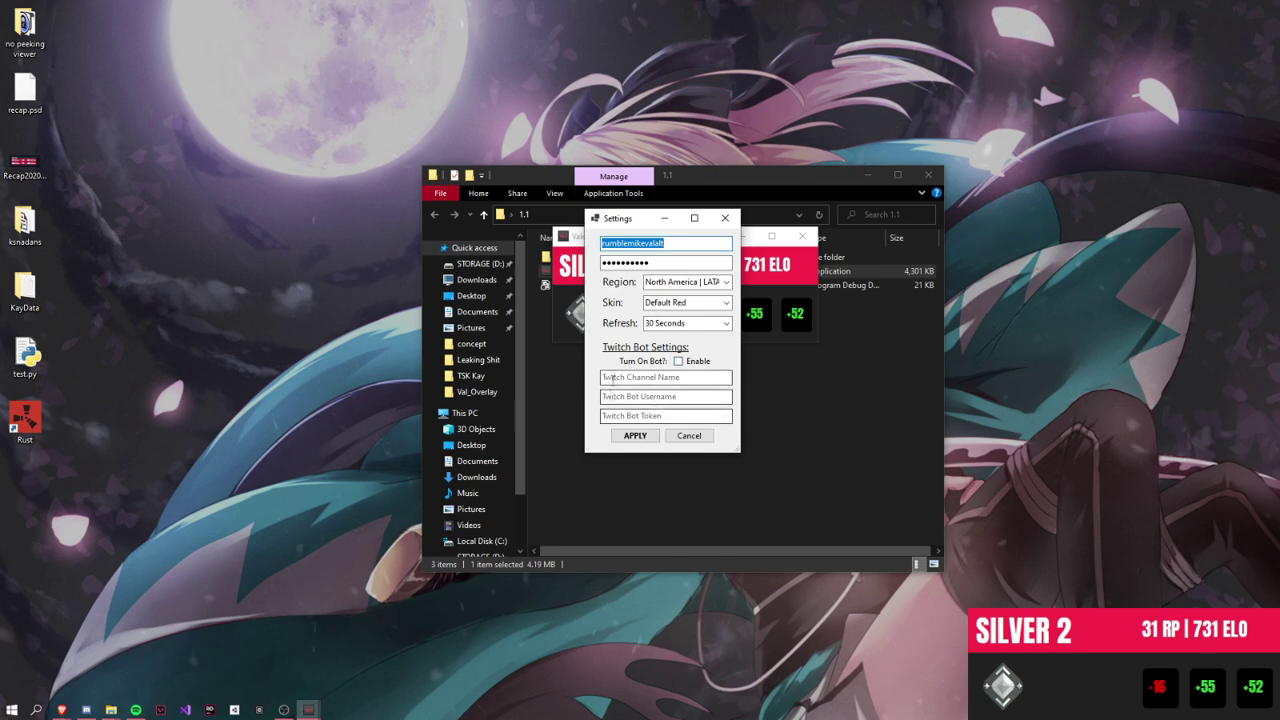
left_click_drag(607, 217, 847, 235)
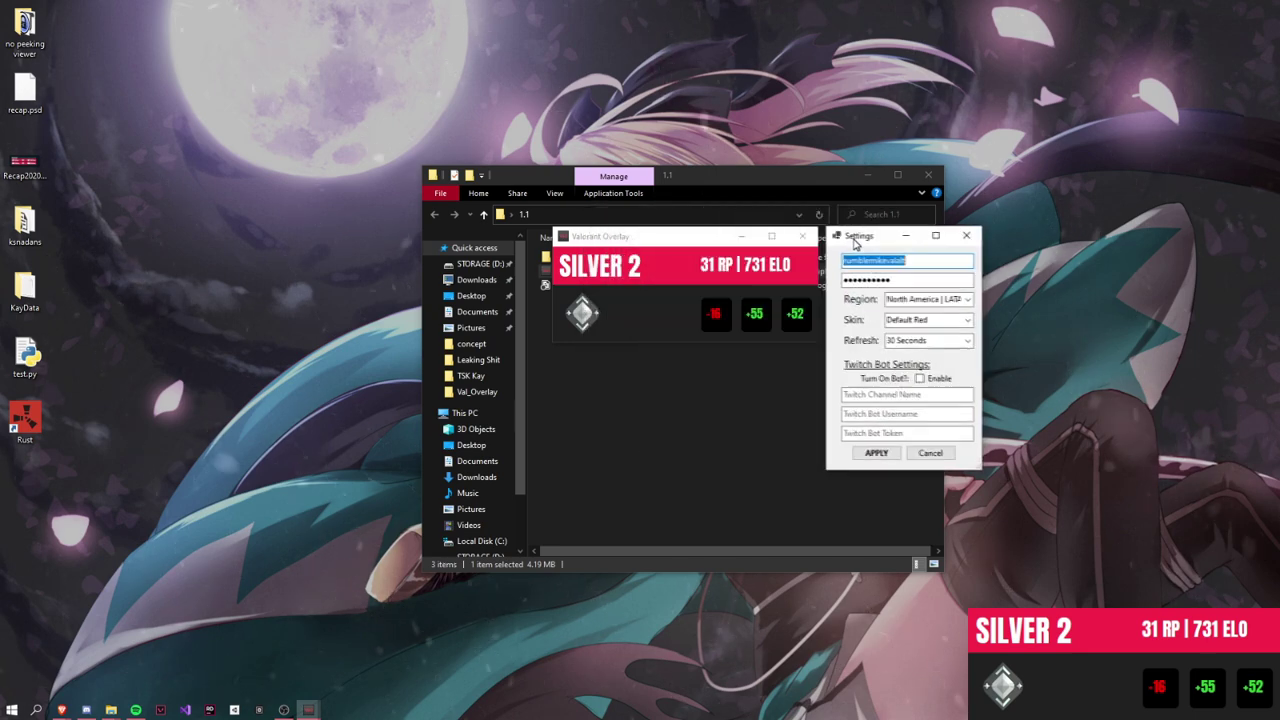
left_click(920, 380)
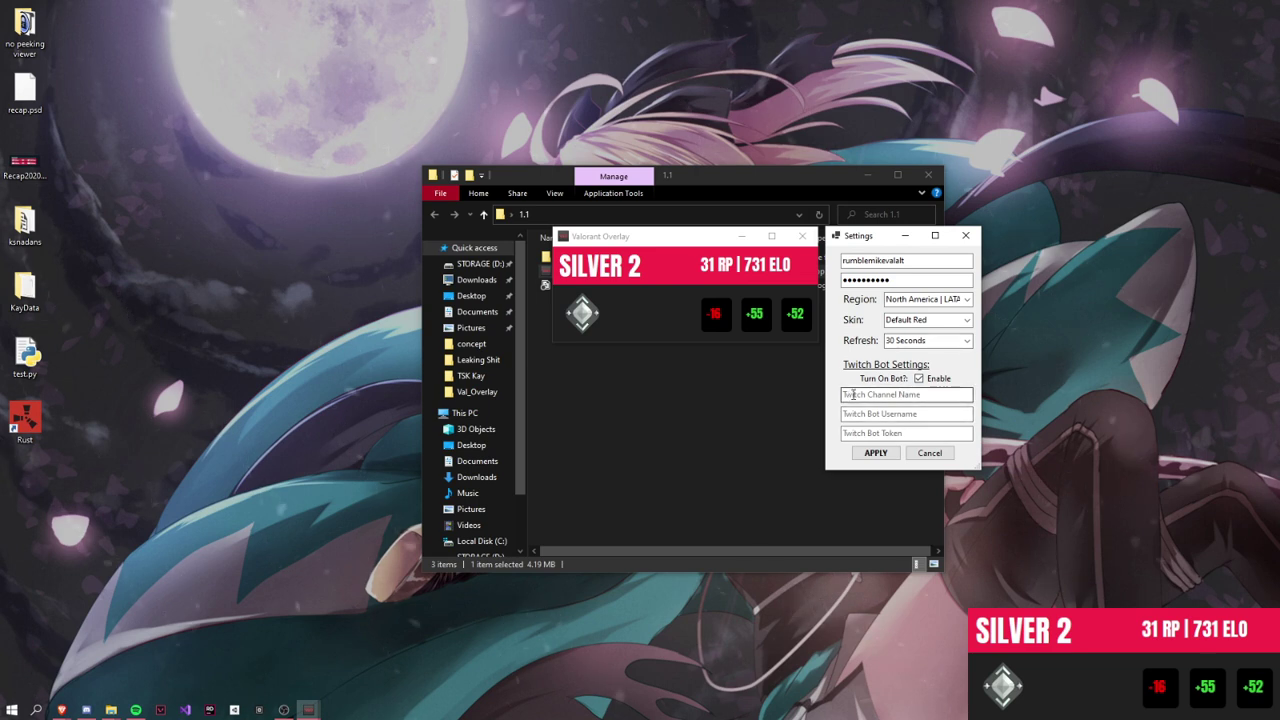
- Switch to Brave and copy the channel name from the end of the Twitch channel page's address
left_click(61, 710)
left_click(243, 688)
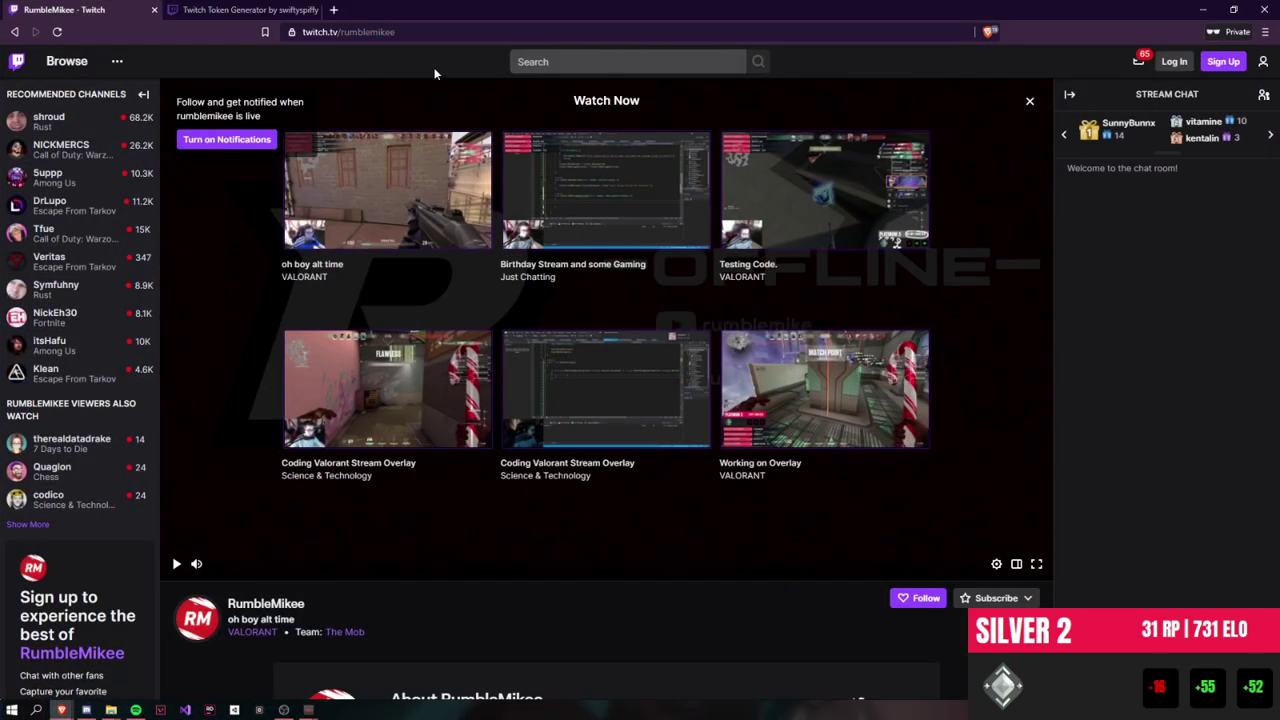
left_click(403, 32)
double_click(402, 32)
key("ctrl+c")
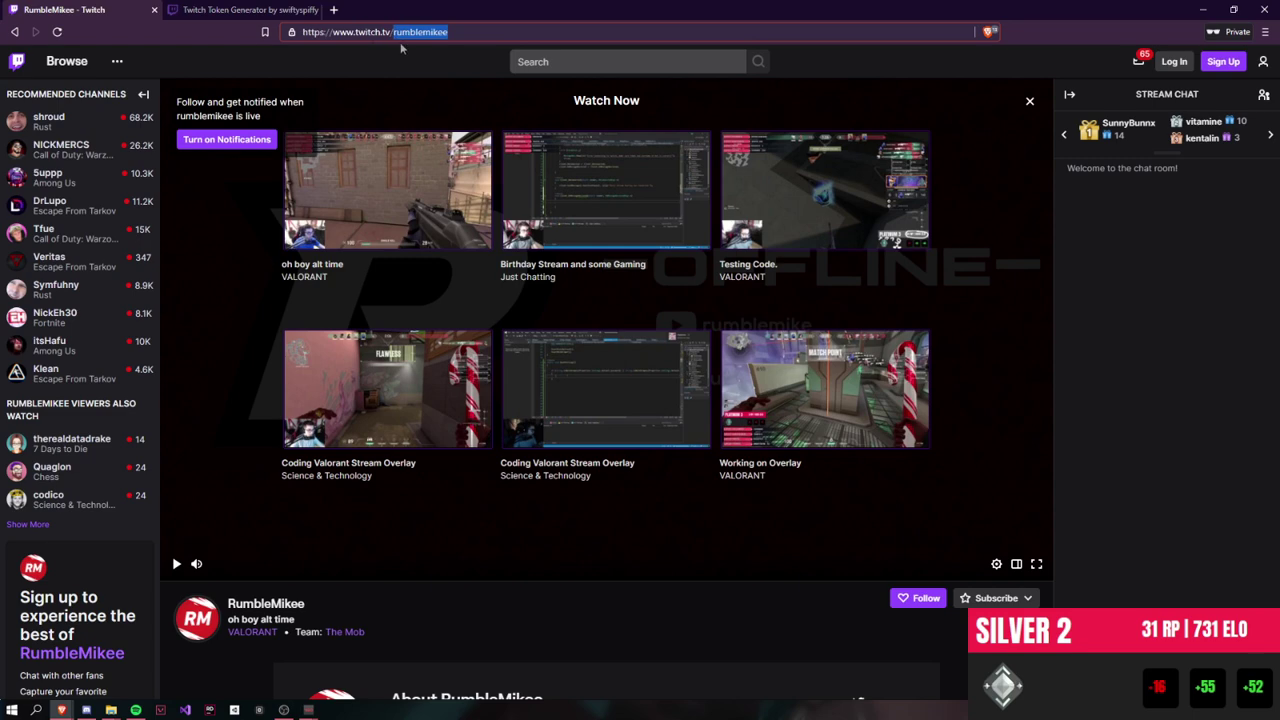
- Return to the overlay's Settings window and paste the copied name as the Twitch channel name
left_click(1204, 10)
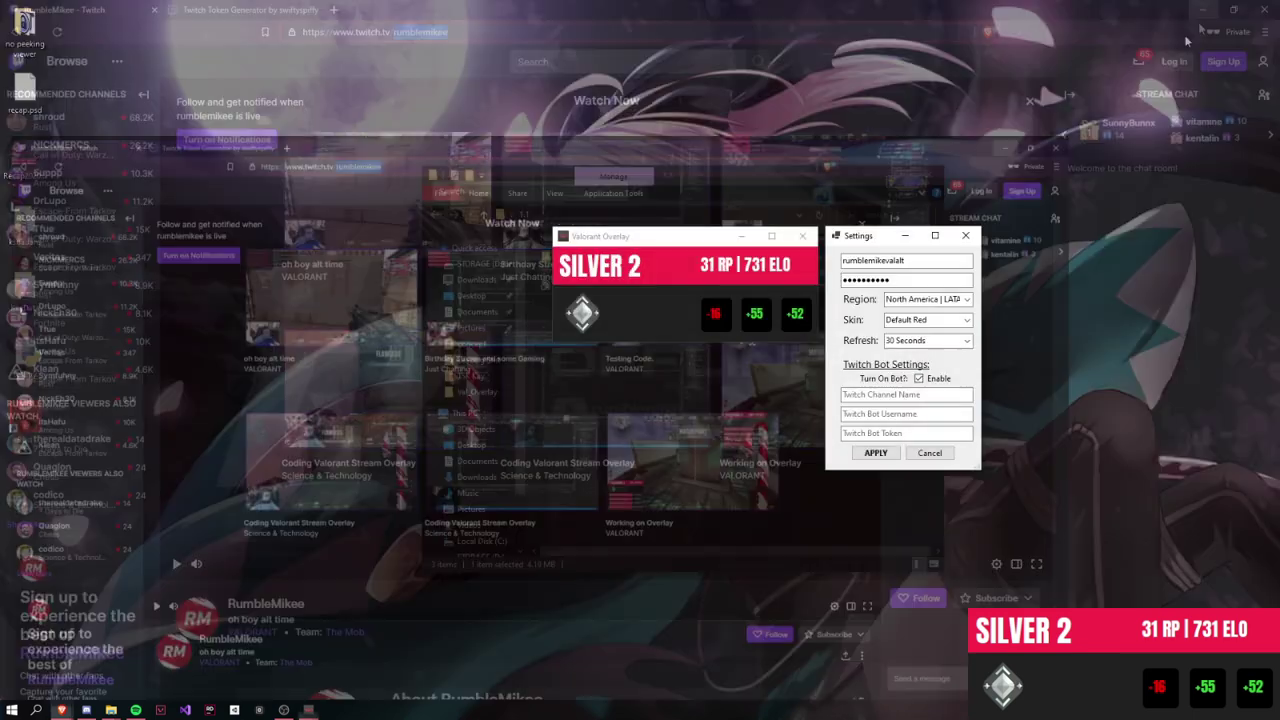
left_click(846, 395)
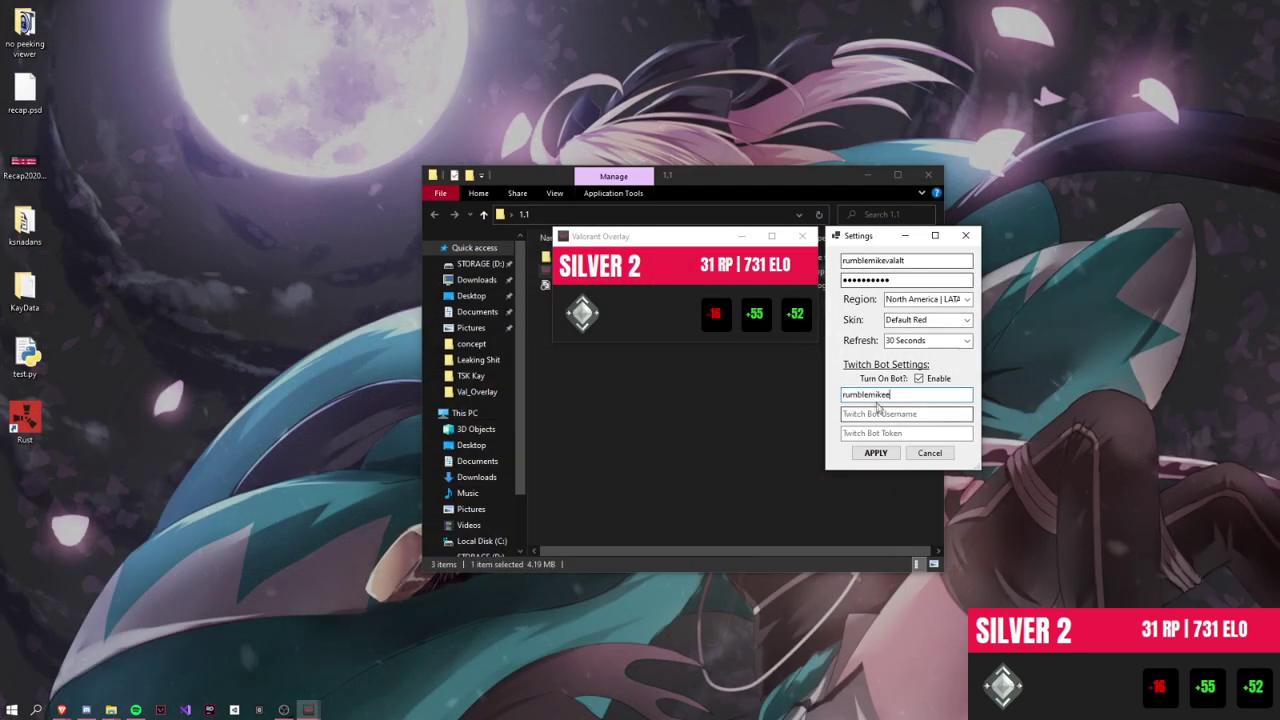
key("ctrl+v")
left_click(884, 411)
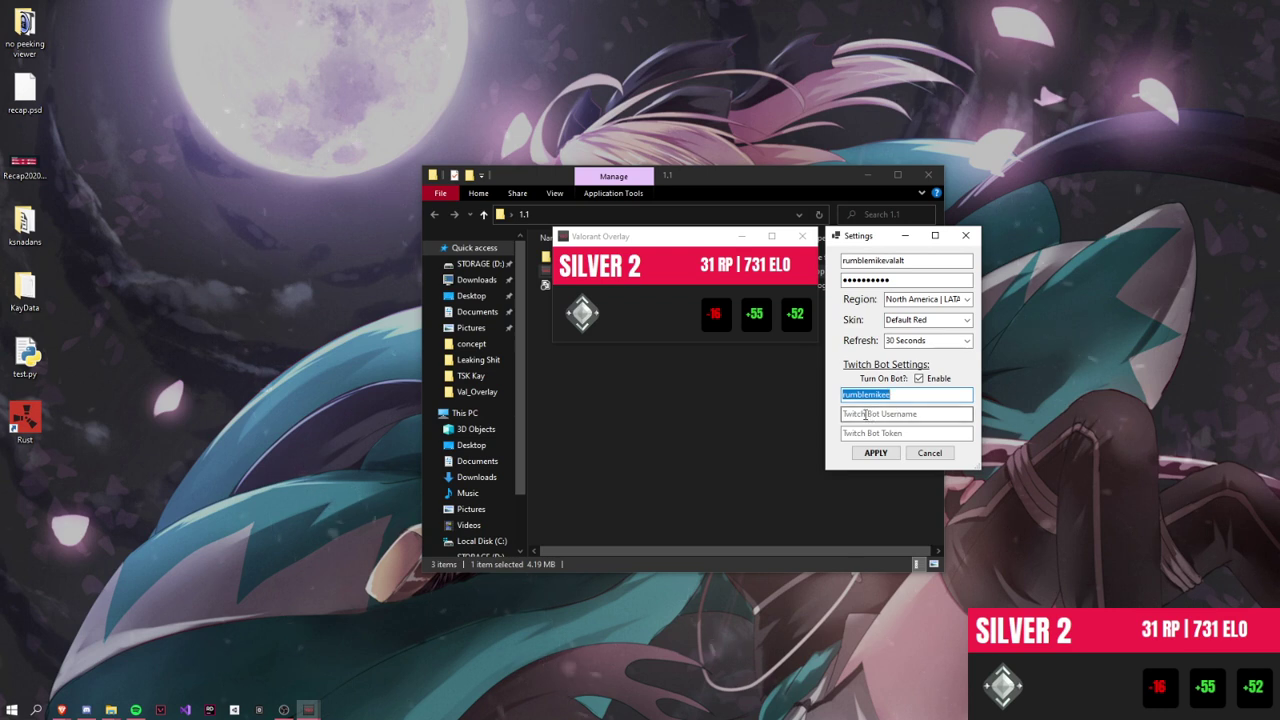
left_click(885, 396)
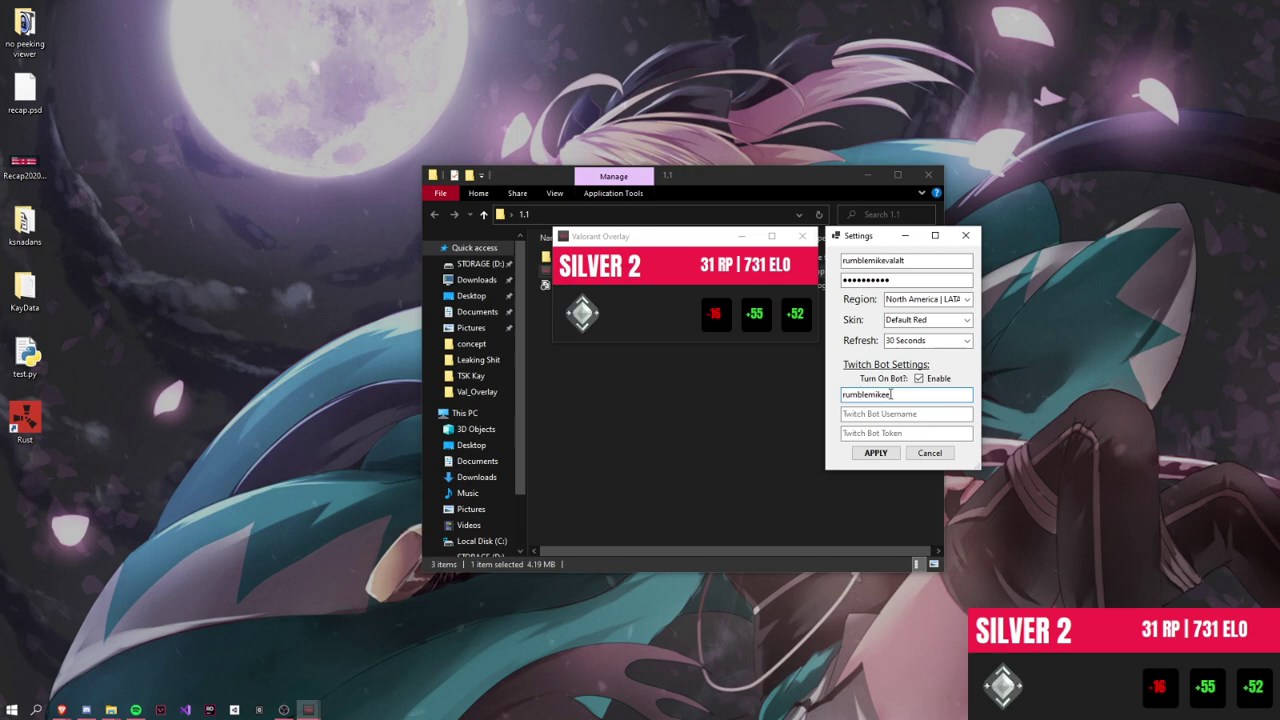
- Bring the overlay's Settings window in front of the Twitch channel page
left_click(1068, 488)
key("alt+Tab")
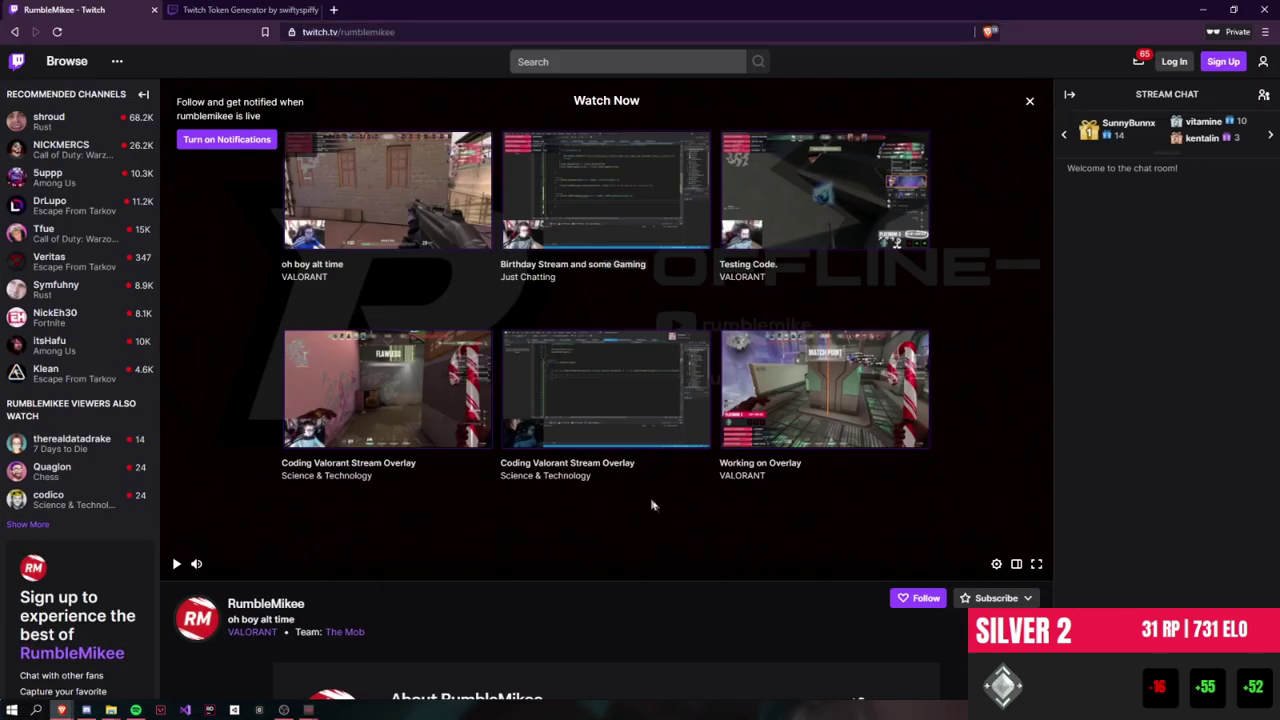
key("alt+Tab")
mouse_move(857, 243)
left_mouse_down()
mouse_move(959, 186)
mouse_move(857, 245)
left_mouse_up()
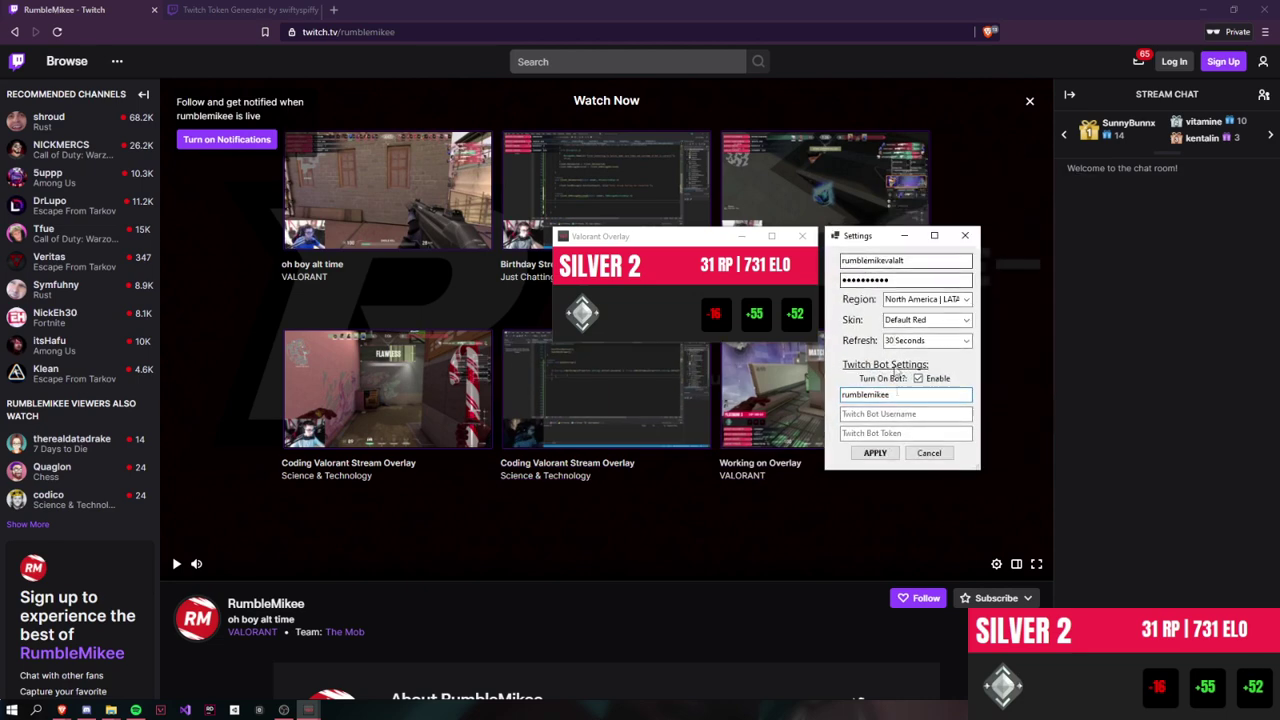
- Enter the bot account's username as the Twitch bot username in the overlay settings
left_click(857, 415)
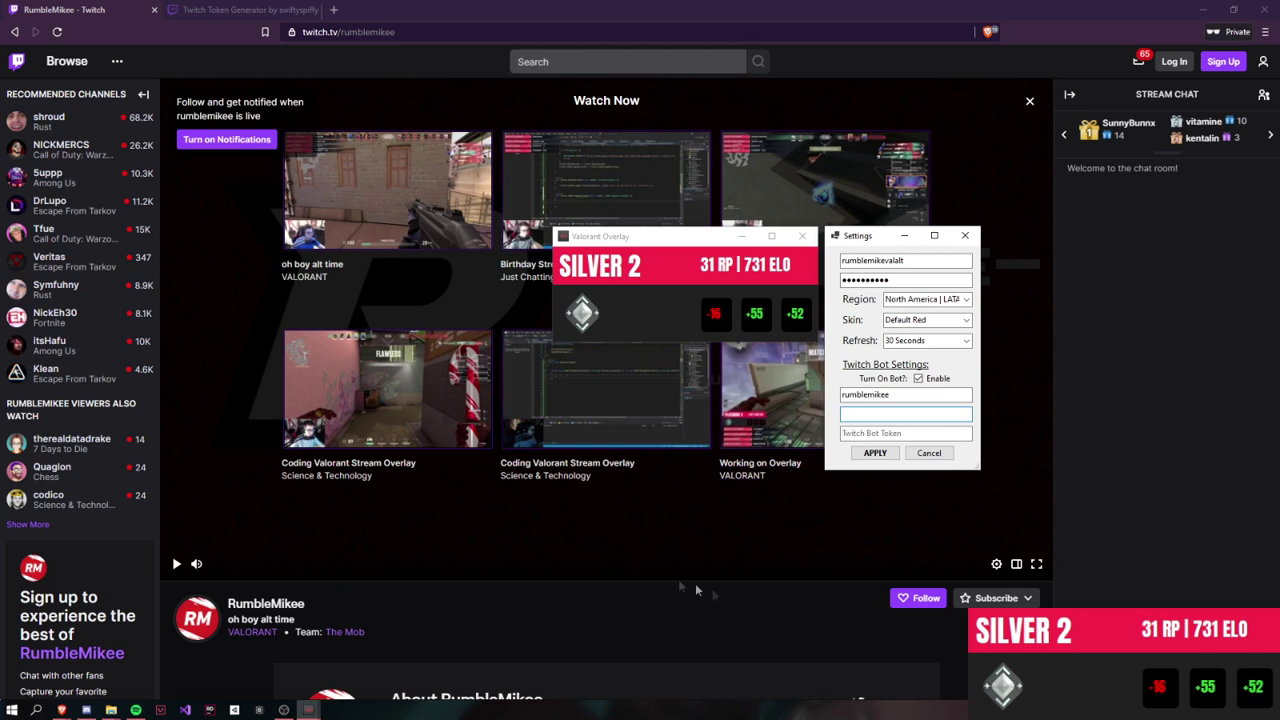
left_click(1108, 328)
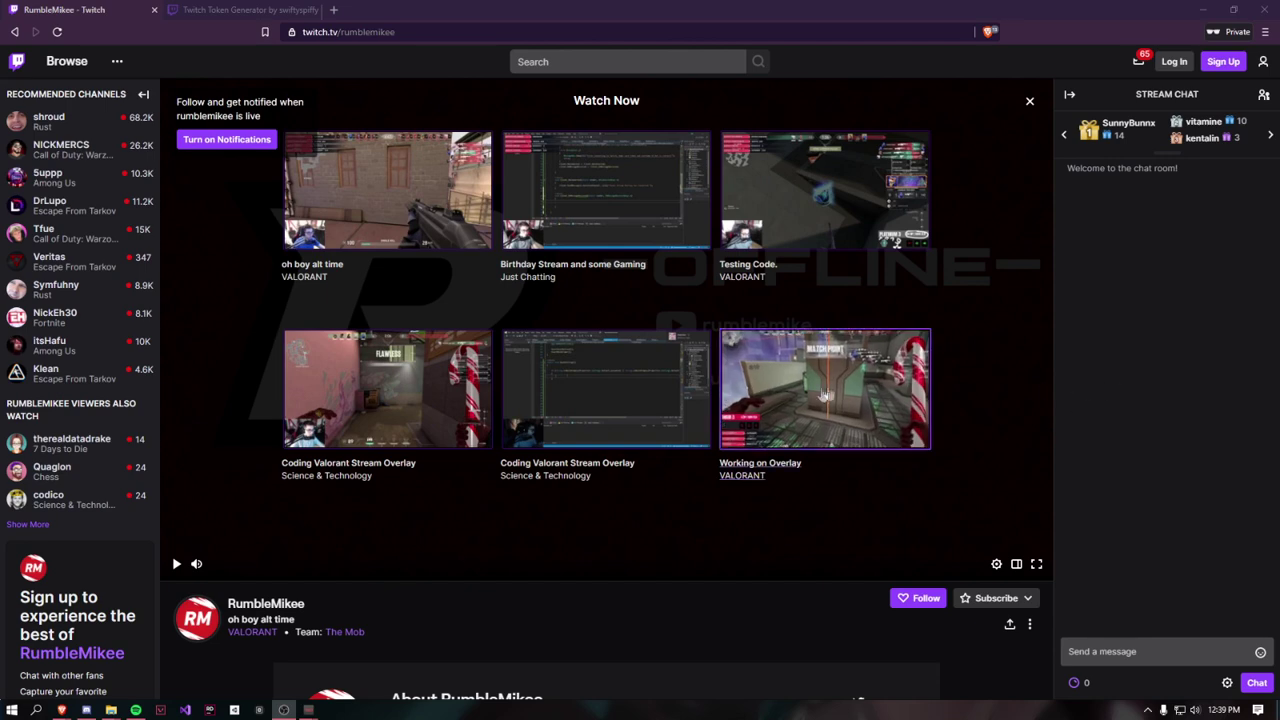
key("alt+Tab")
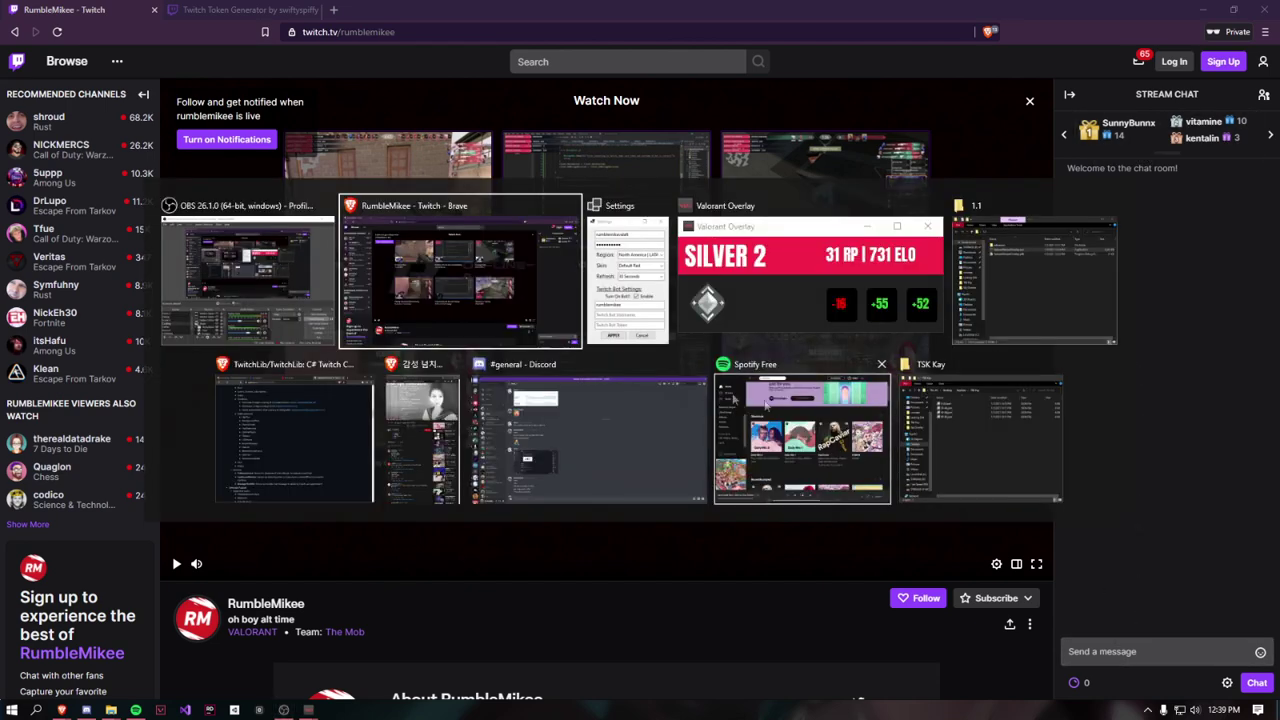
key("alt+Tab")
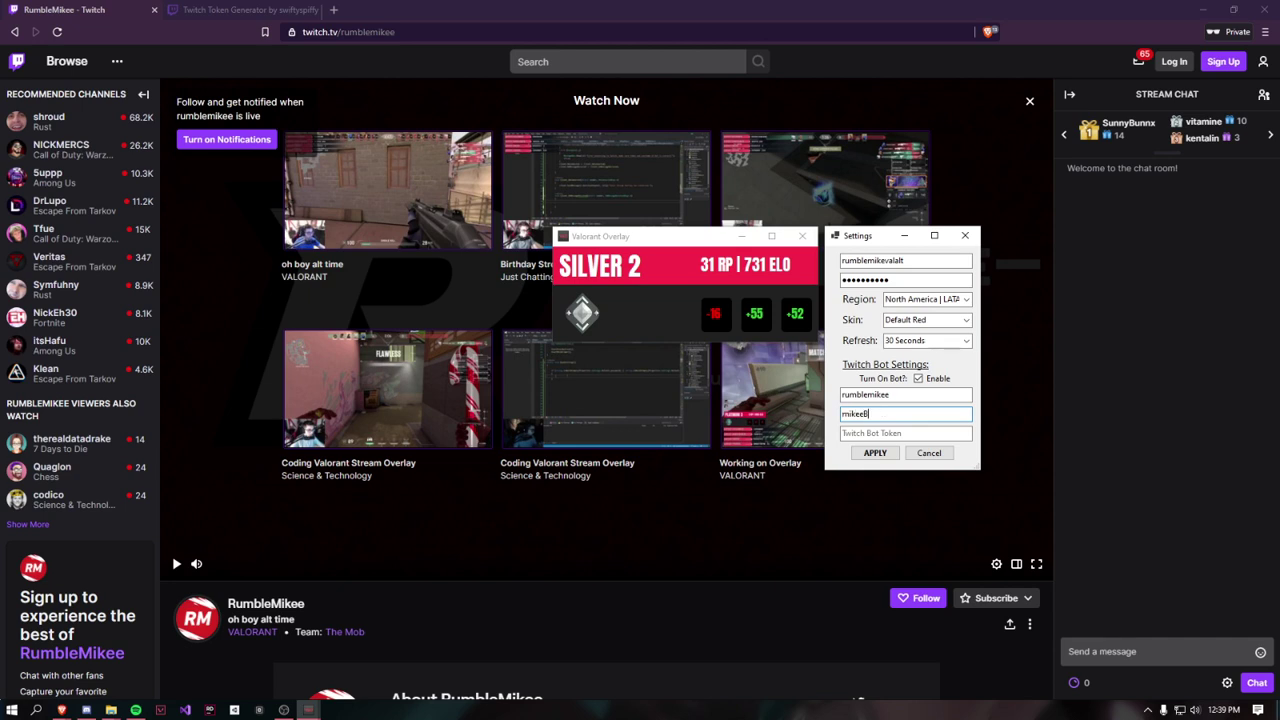
key("Tab")
key("shift+Tab")
- Switch to the Twitch Token Generator site in Brave and request a Bot Chat Token
left_click(893, 435)
left_click(240, 10)
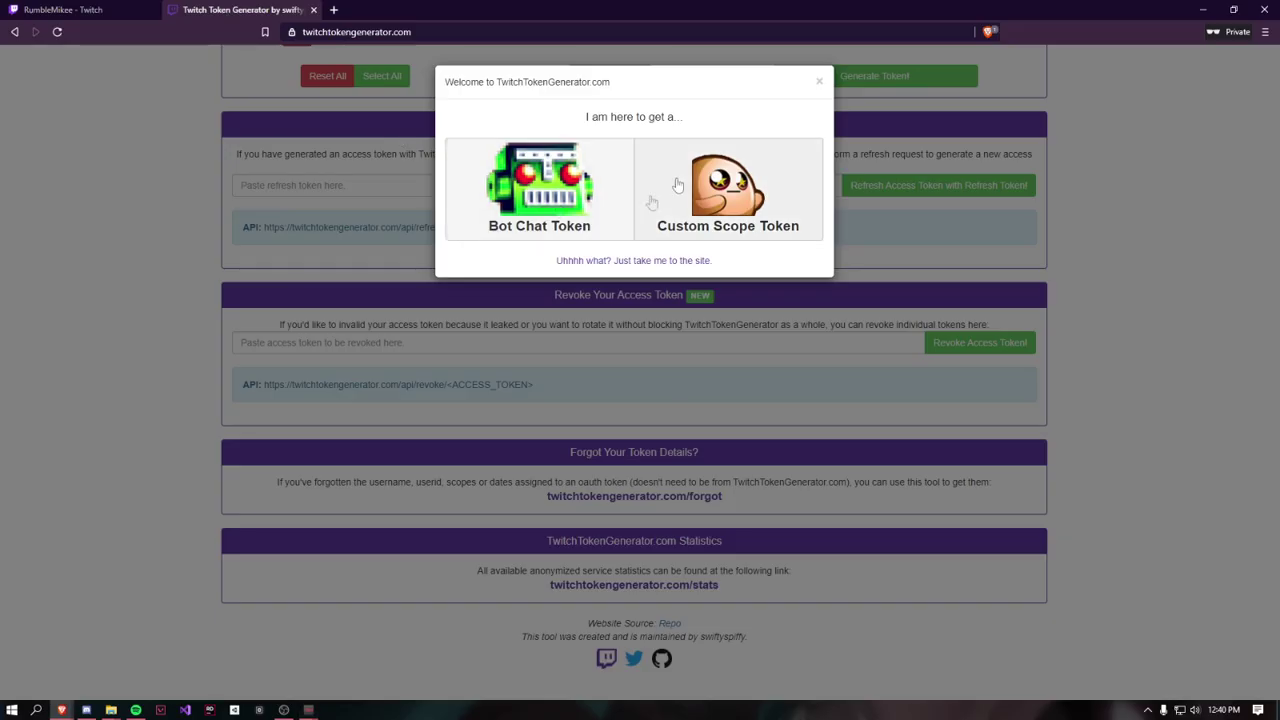
left_click(508, 228)
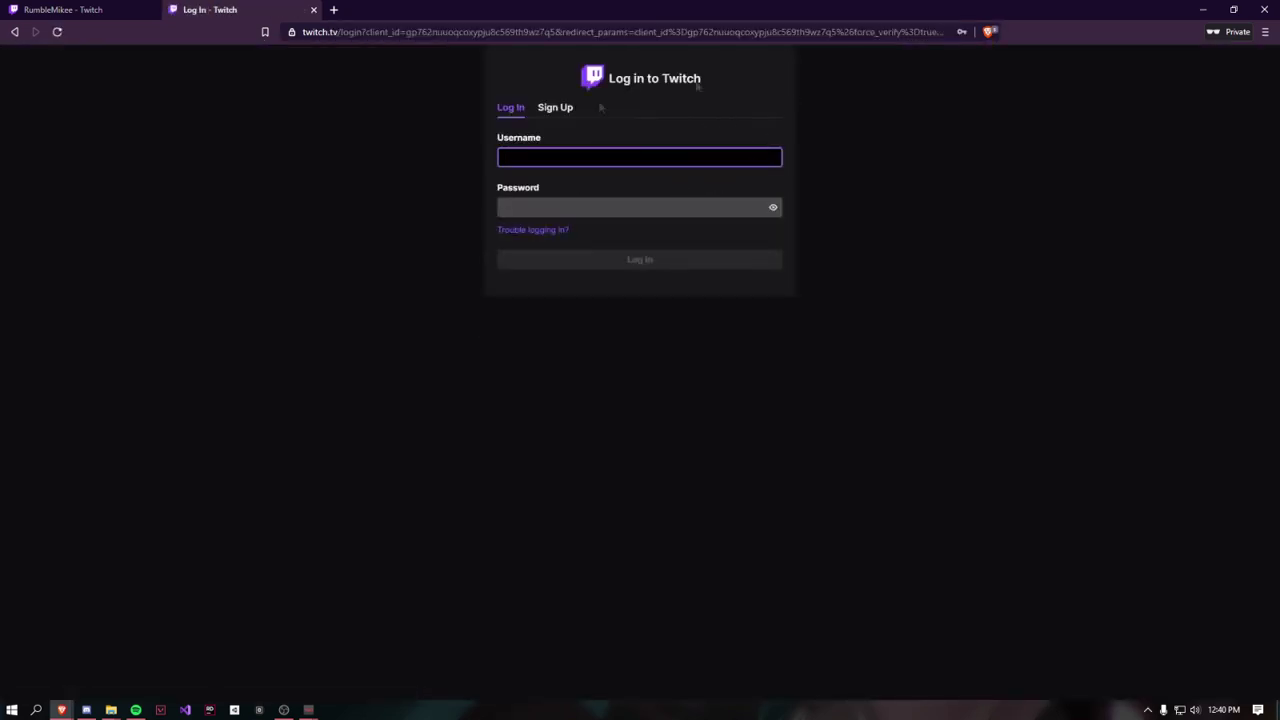
- Log in to Twitch with the bot account's username and password and authorize Twitch Token Generator to access the account
left_click(606, 160)
type("mikeeb0t")
key("Left")
key("Left")
key("Left")
type("e")
left_click(1113, 270)
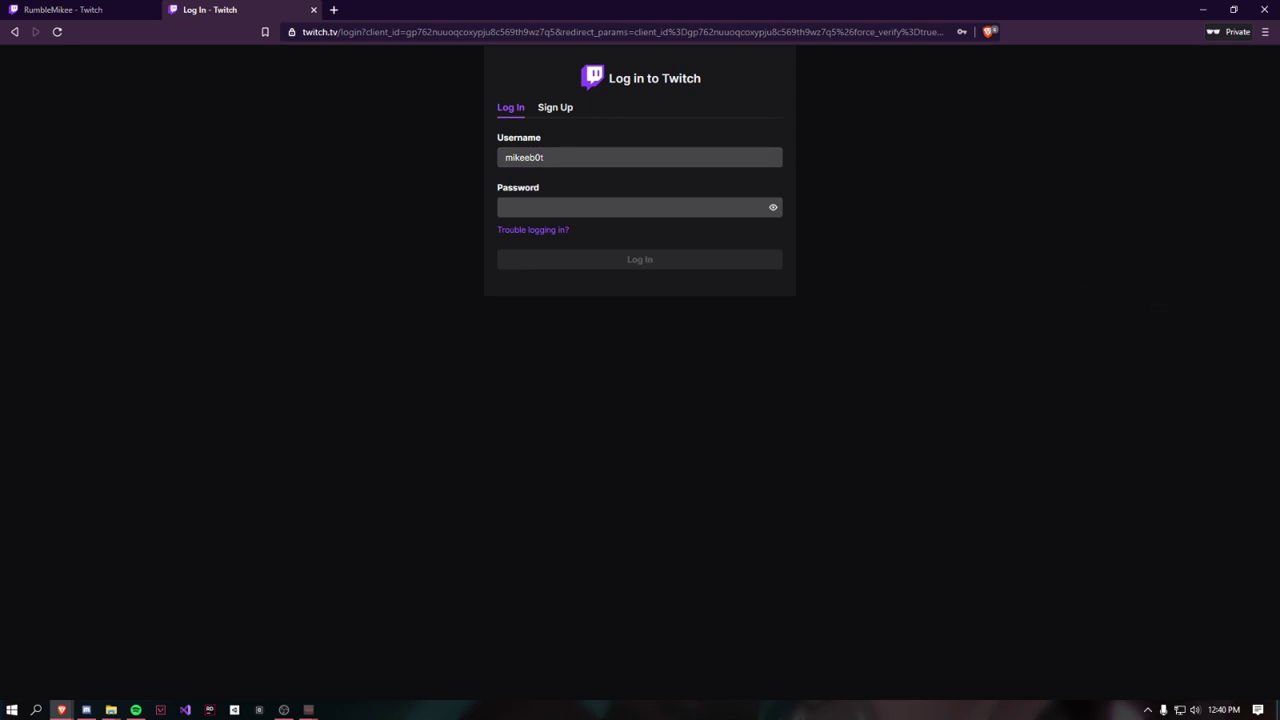
key("ctrl+v")
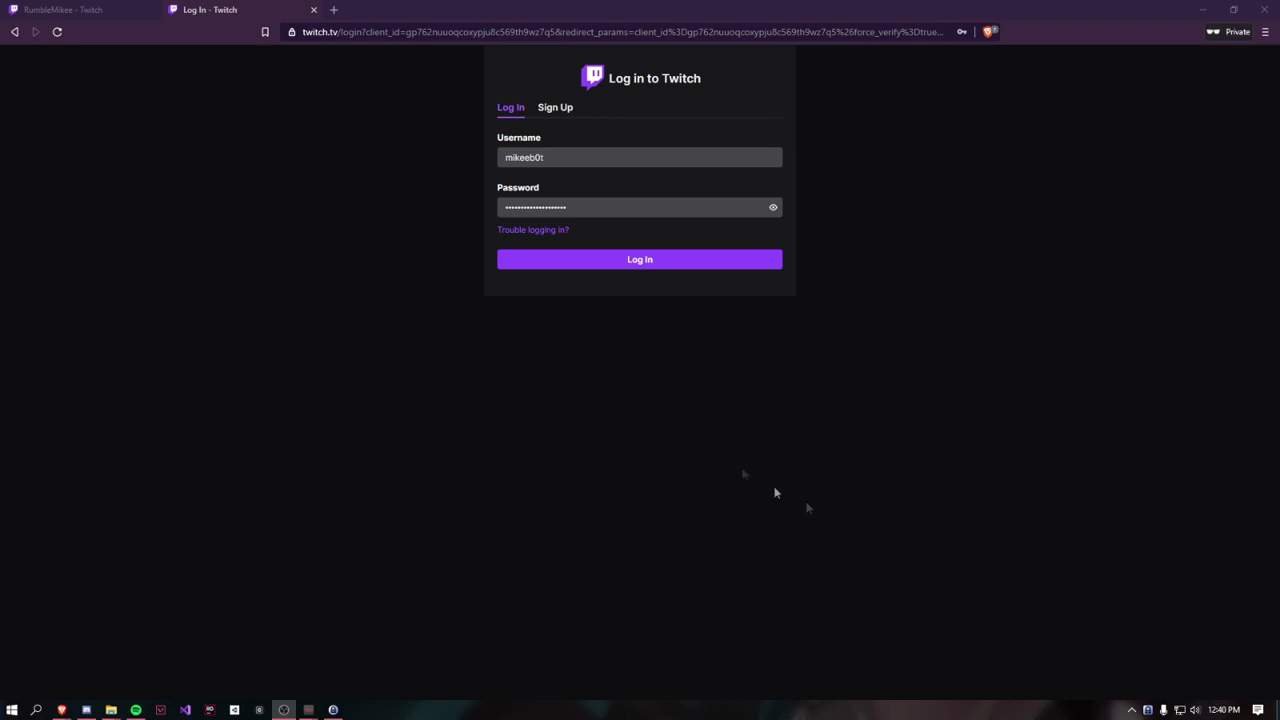
left_click(631, 262)
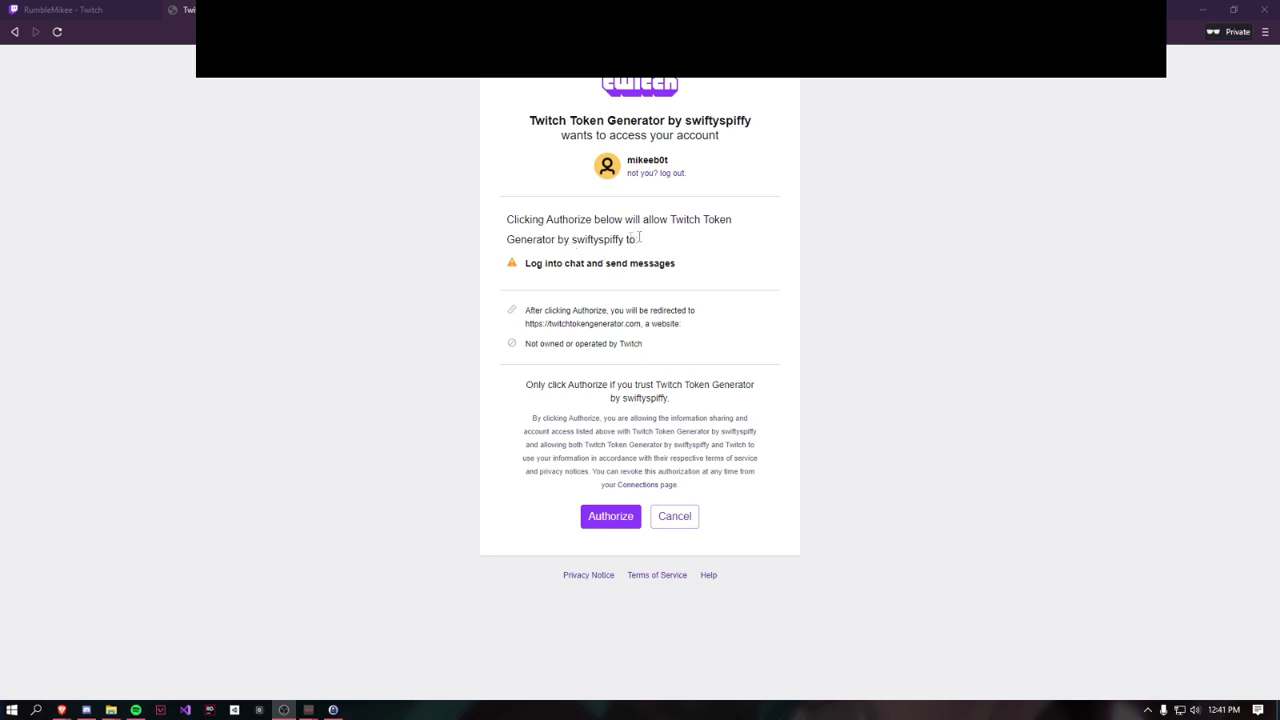
left_click(612, 518)
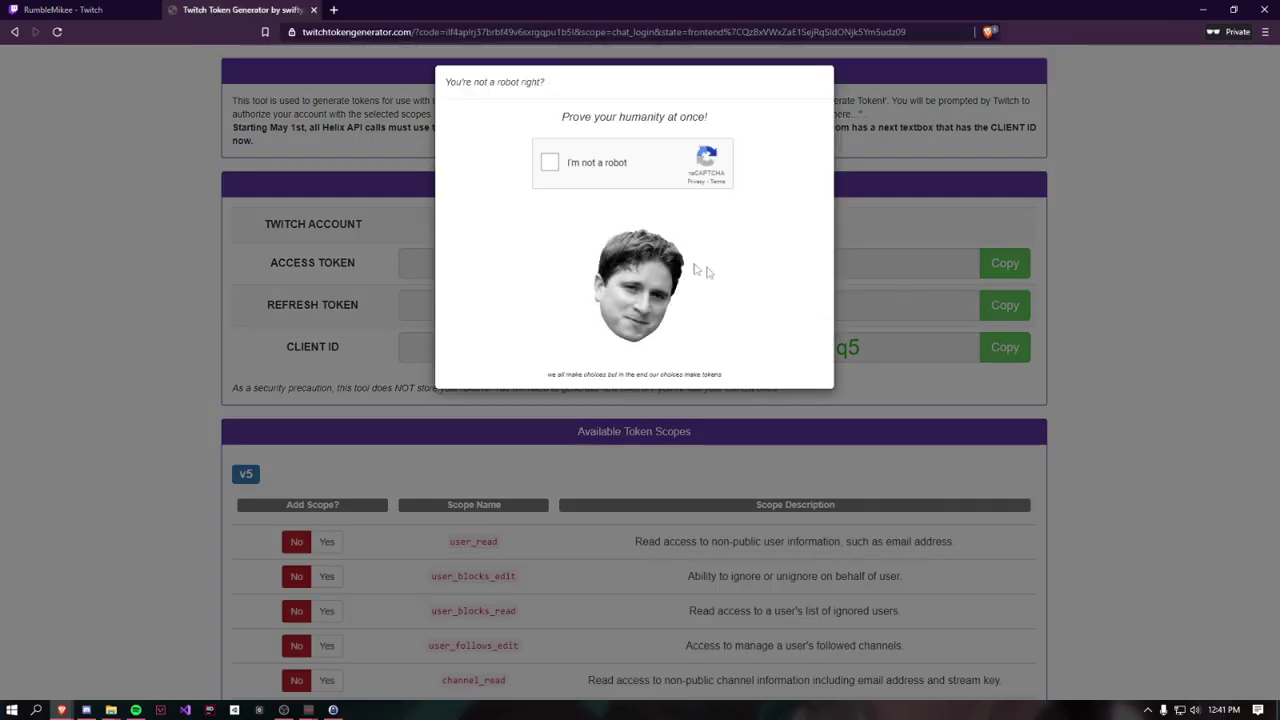
- Start the reCAPTCHA check and submit the images that contain a bus
left_click(550, 163)
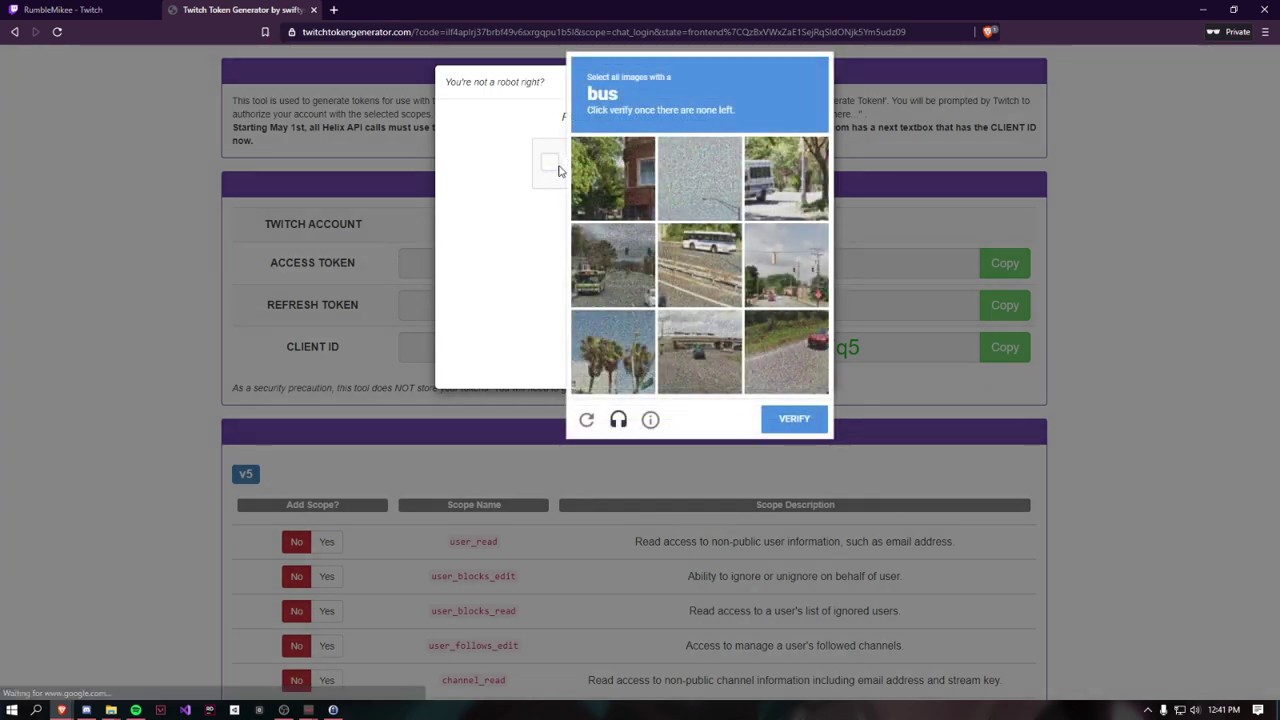
left_click(612, 264)
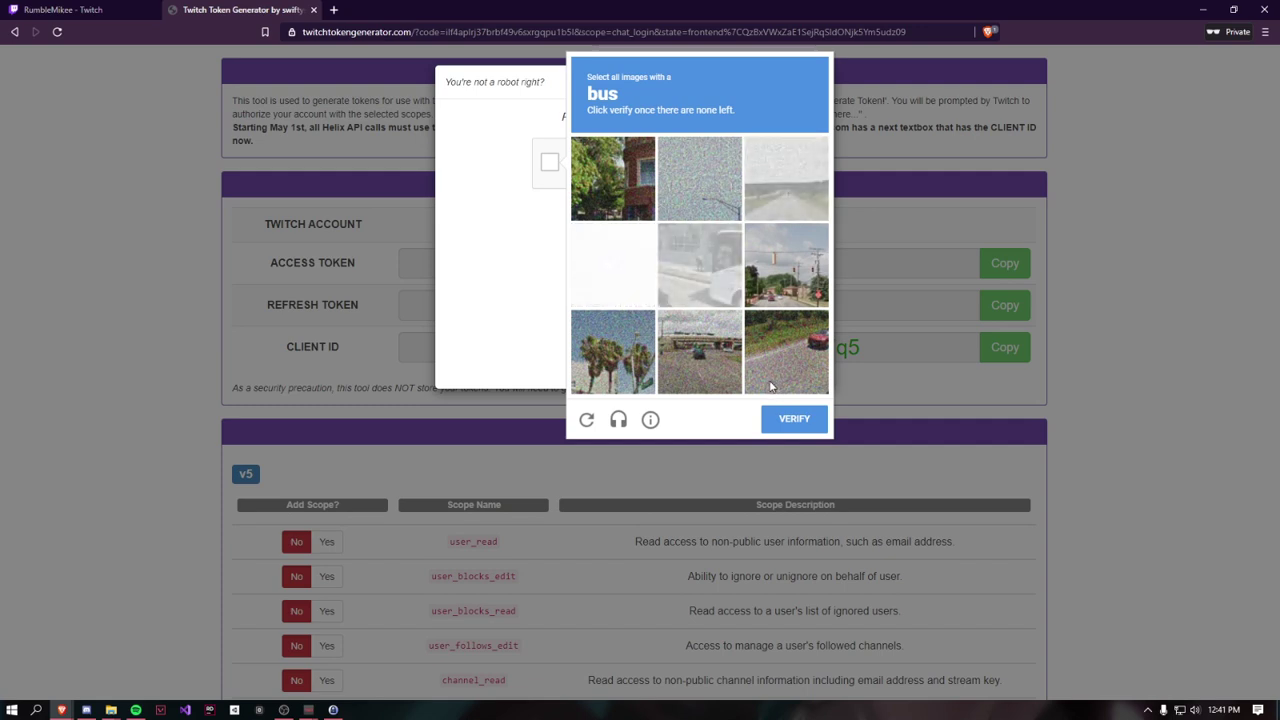
left_click(681, 250)
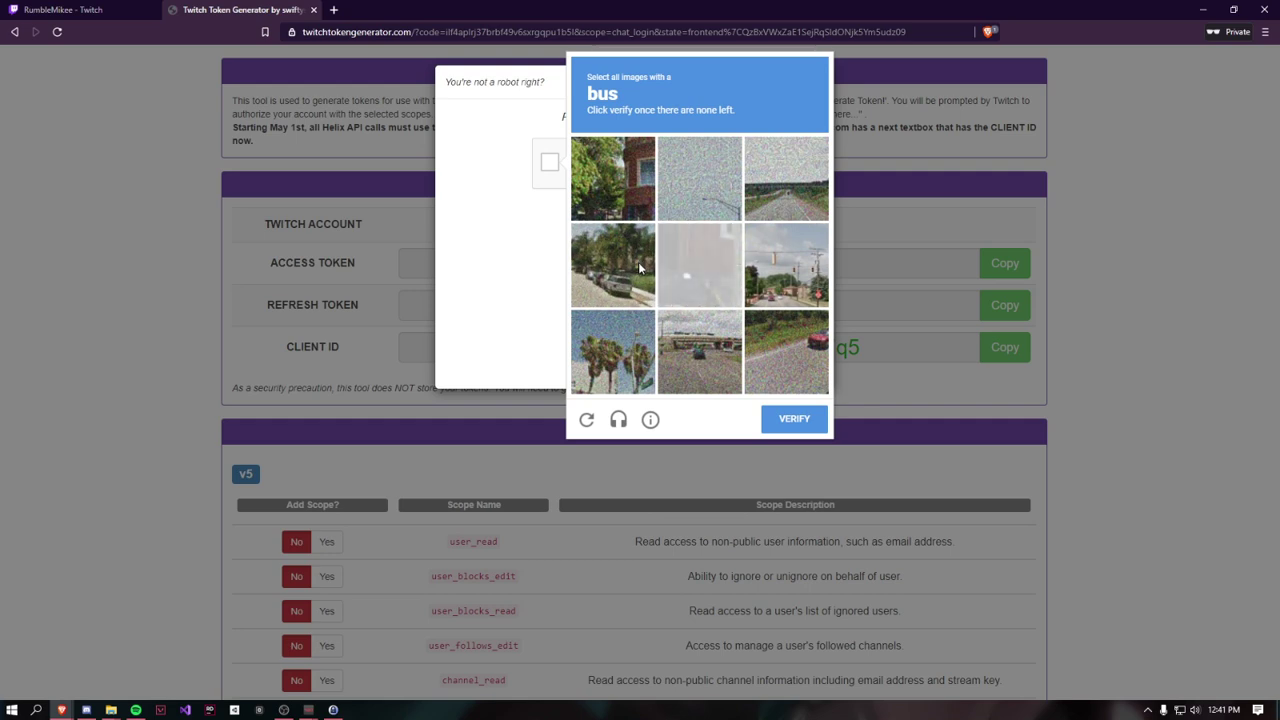
left_click(790, 418)
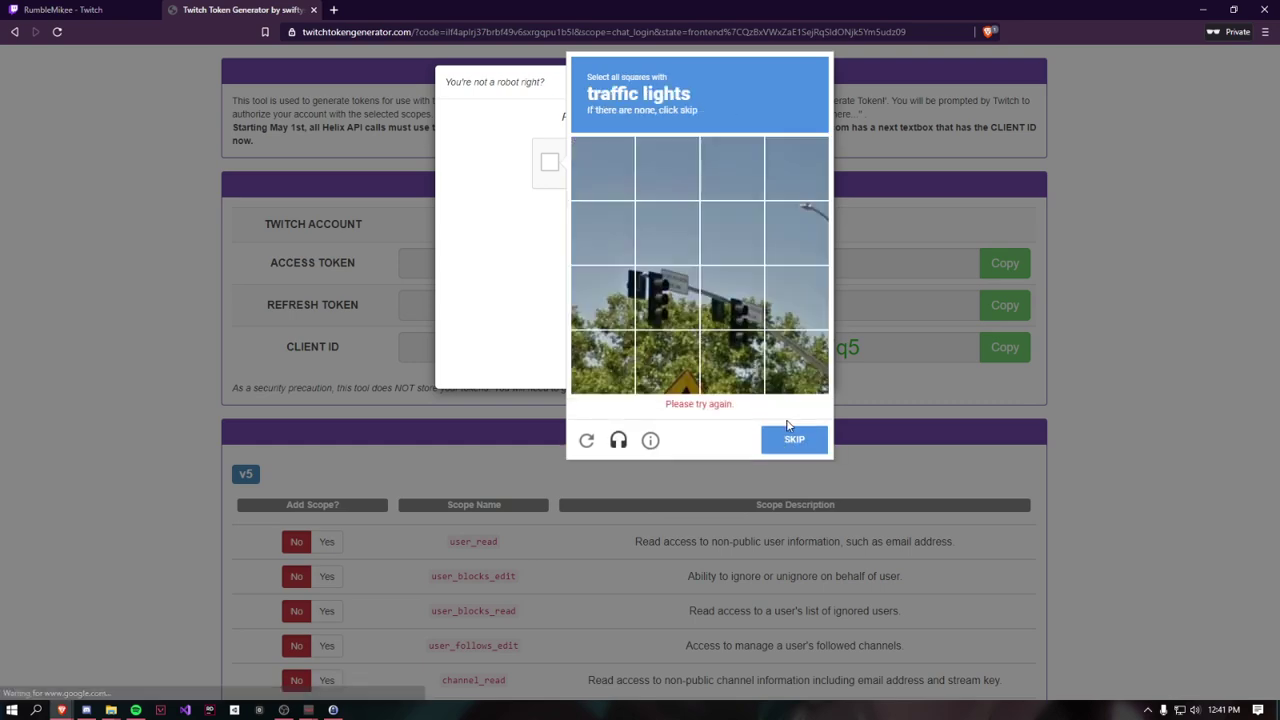
- Submit the traffic light squares and the bus squares in the next two reCAPTCHA challenges
left_click(603, 297)
left_click(670, 300)
left_click(733, 298)
left_click(794, 418)
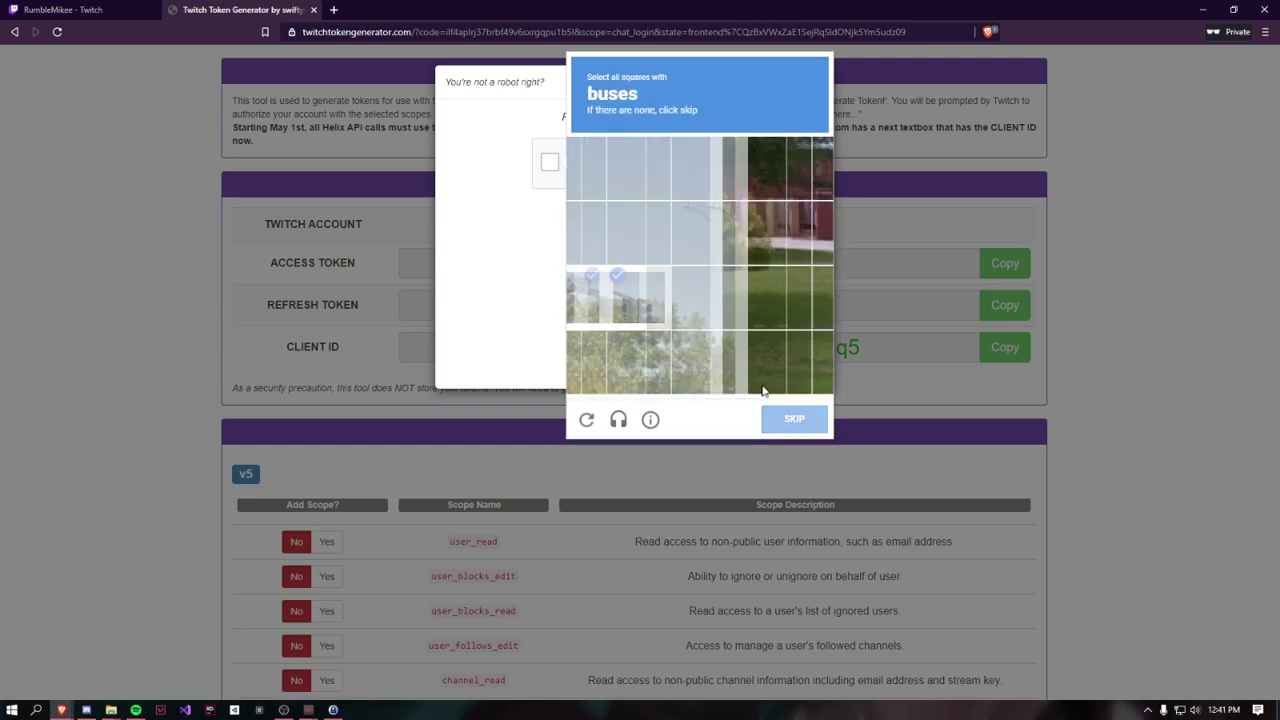
left_click(732, 232)
left_click(797, 232)
left_click(794, 418)
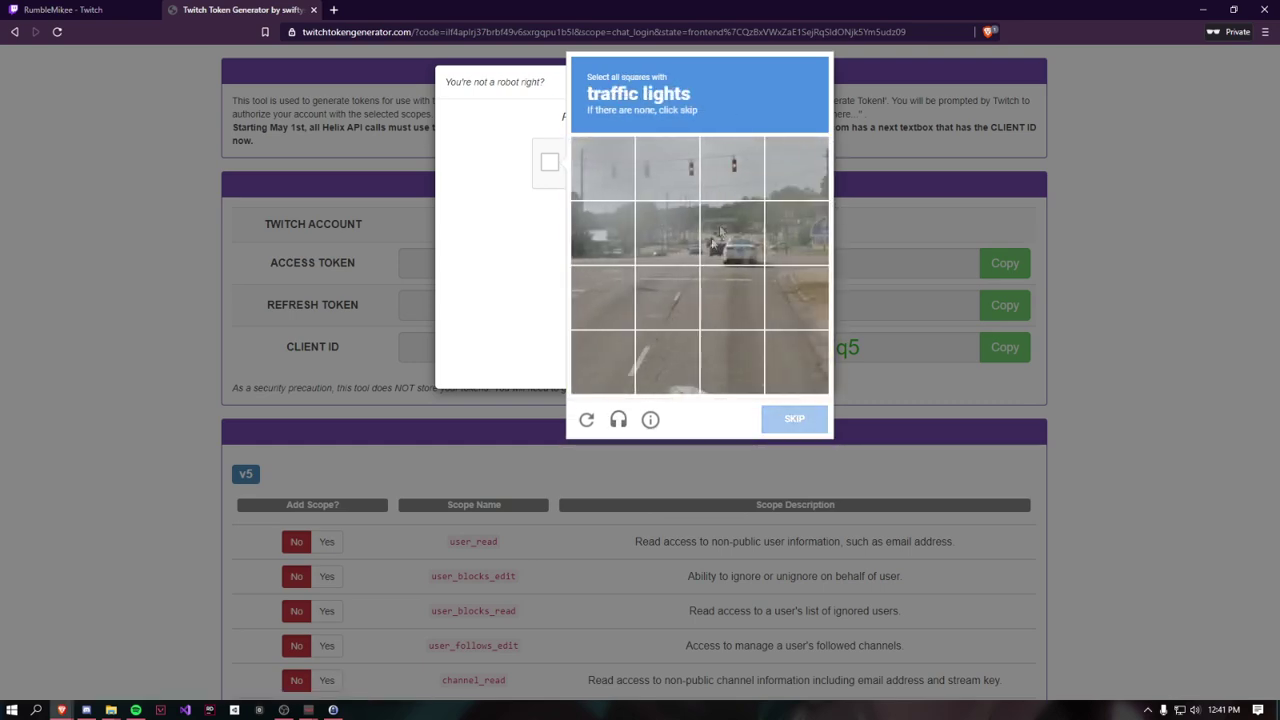
- Submit the squares with traffic lights over the road, and the crosswalk squares in the following reCAPTCHA challenge
left_click(667, 168)
left_click(732, 168)
left_click(797, 418)
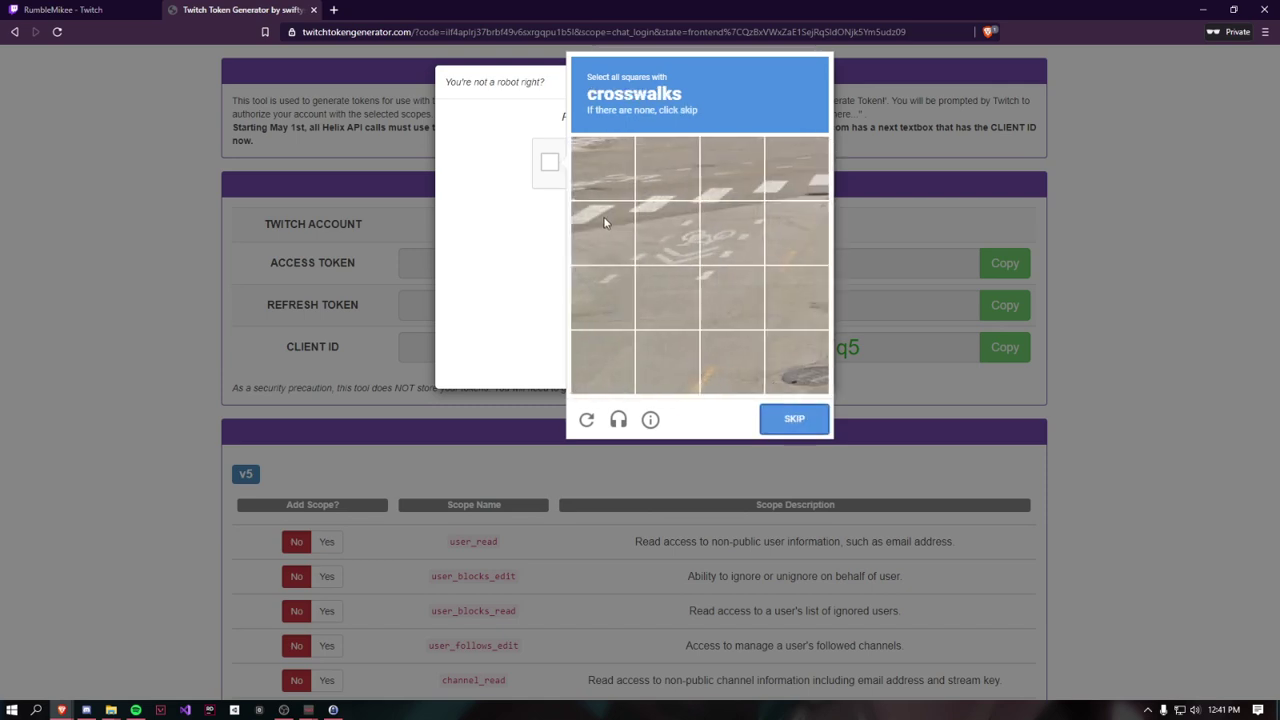
left_click(604, 226)
left_click(667, 168)
left_click(732, 168)
left_click(794, 186)
left_click(790, 421)
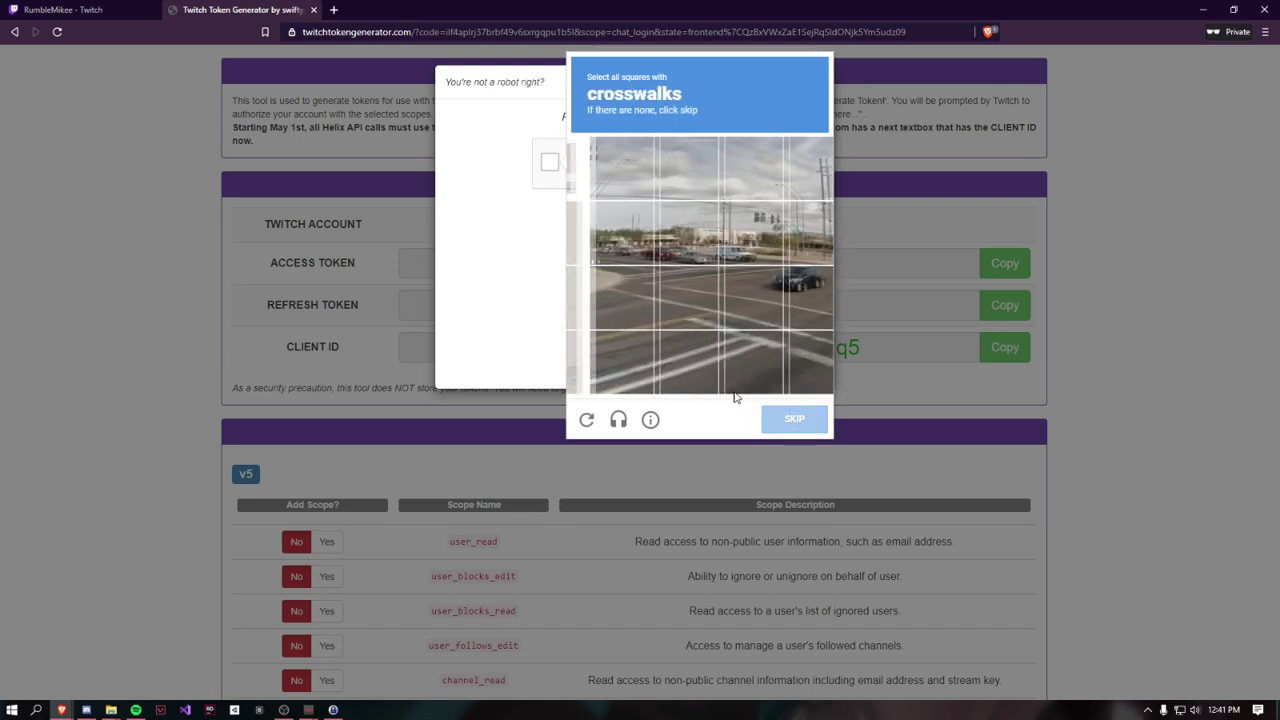
- Mark the first two squares of the third row in the crosswalks reCAPTCHA challenge and submit them for verification
left_click(604, 297)
left_click(667, 297)
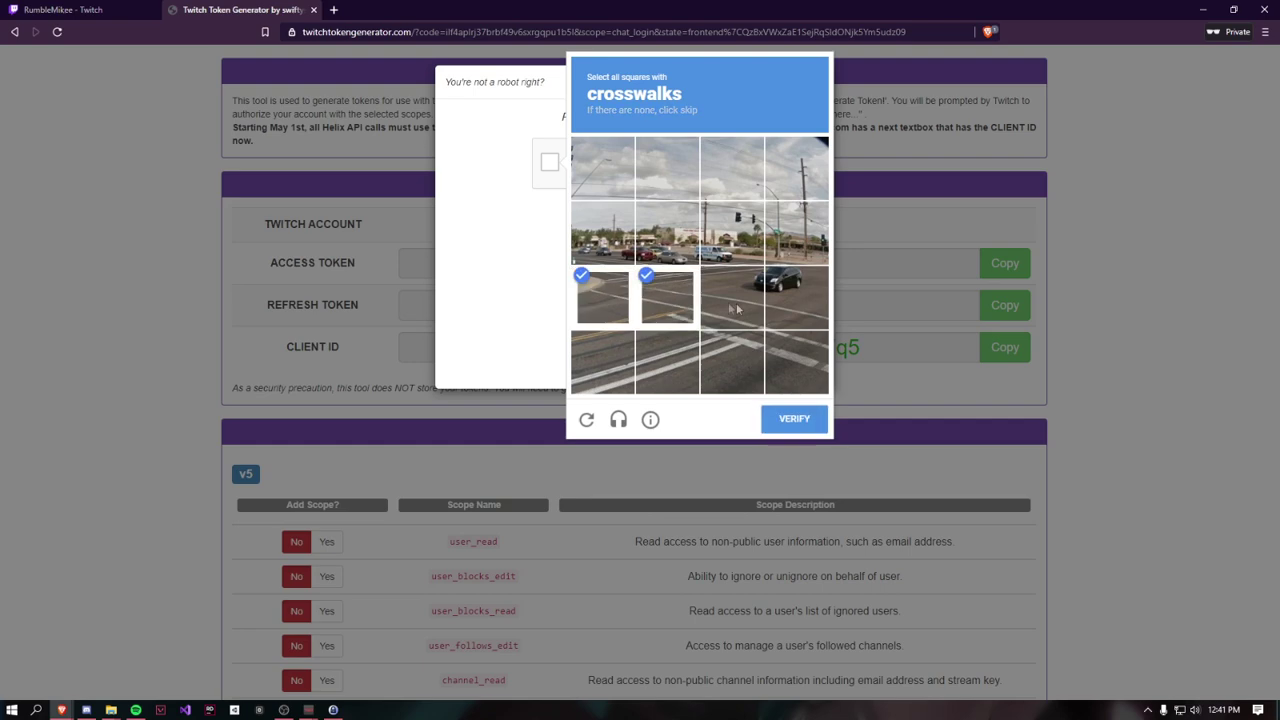
left_click(810, 420)
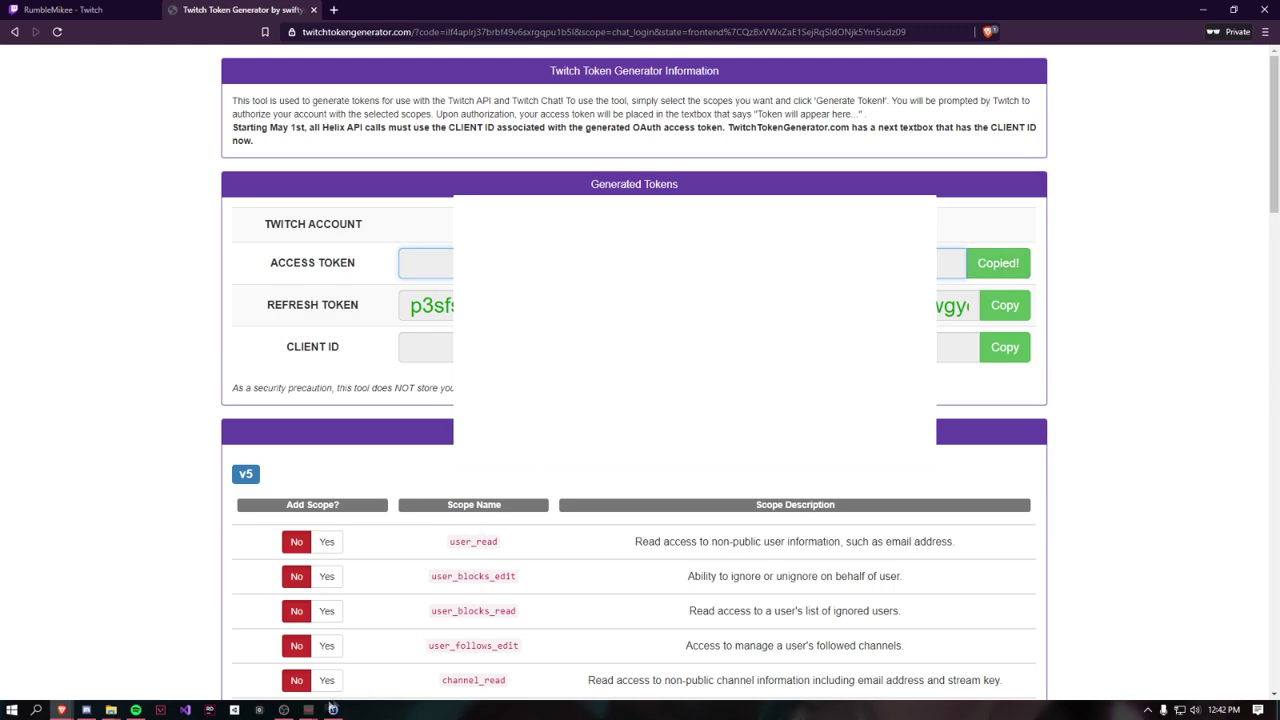
- Switch to the Valorant Overlay settings and paste the copied Twitch access token into the bot's token field
left_click(1203, 9)
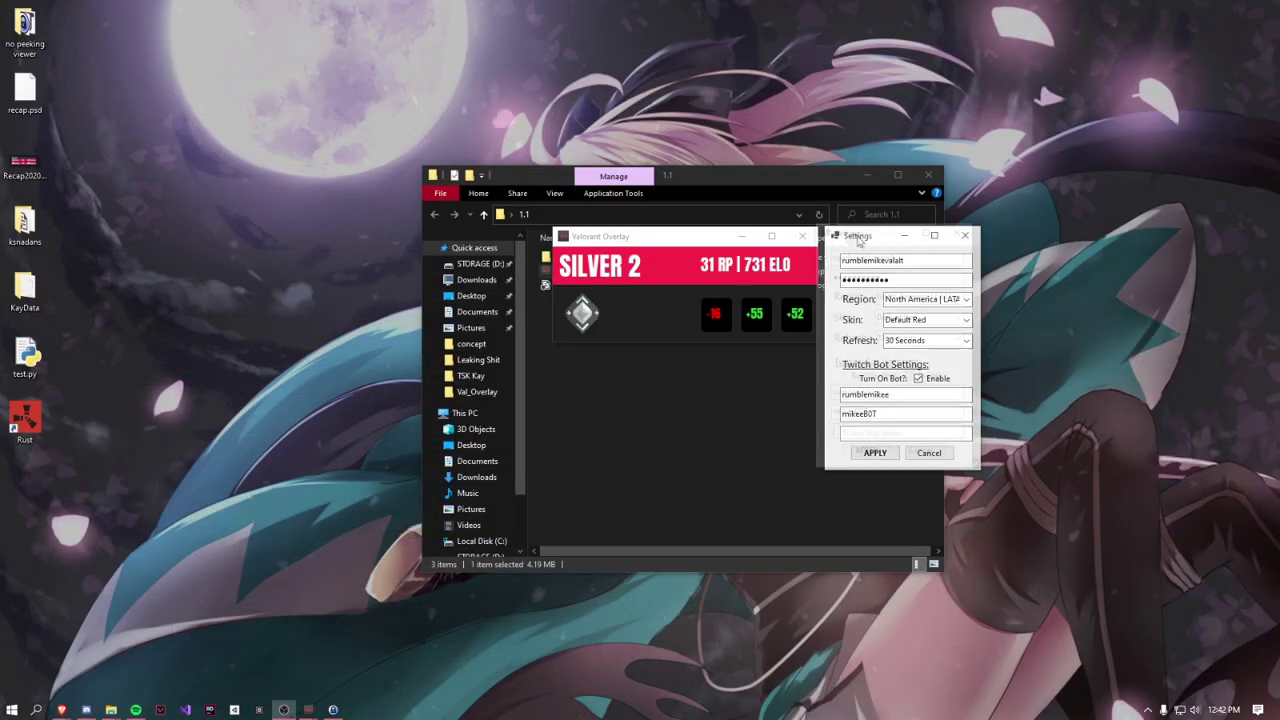
left_click_drag(870, 231, 895, 141)
left_click(893, 340)
key("ctrl+v")
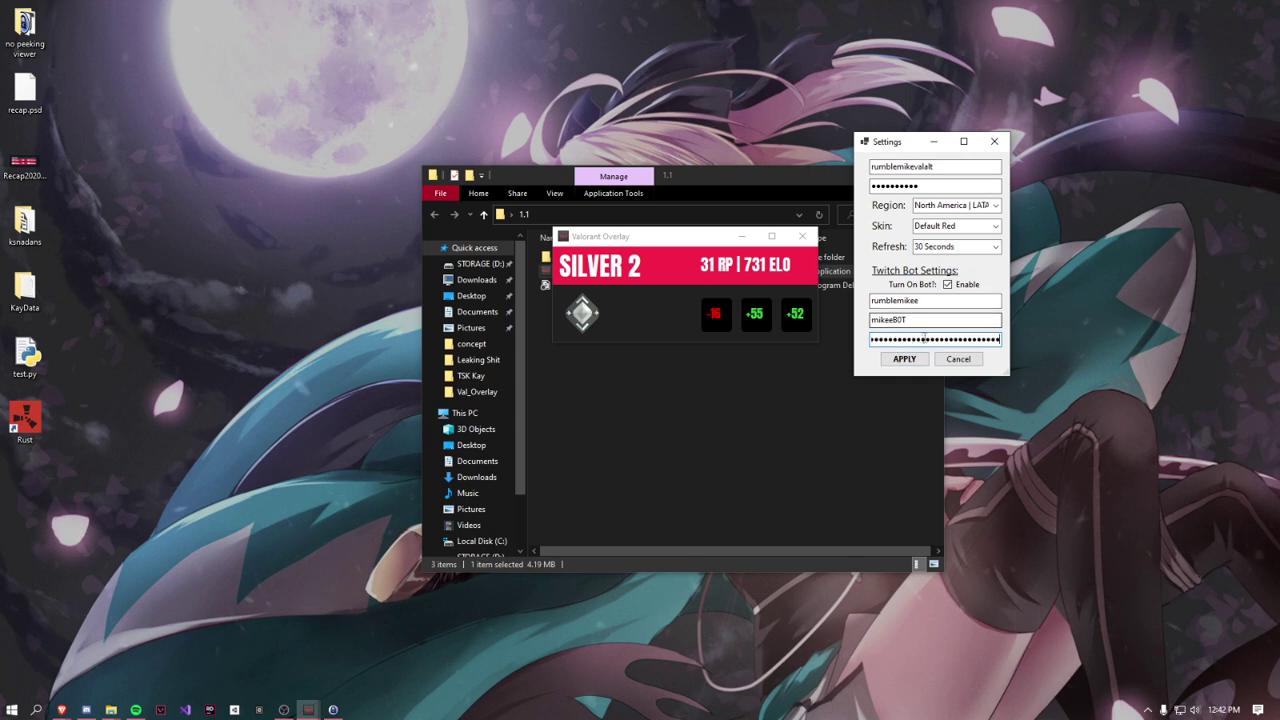
double_click(873, 340)
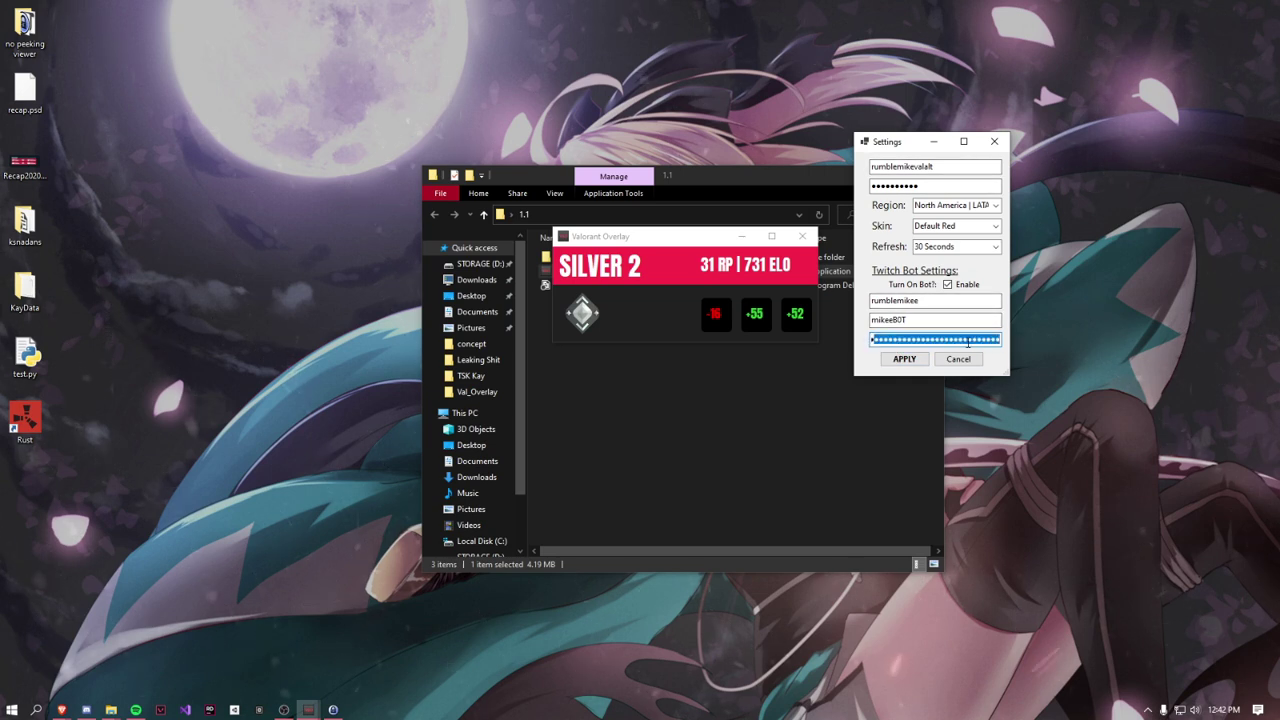
left_click(919, 344)
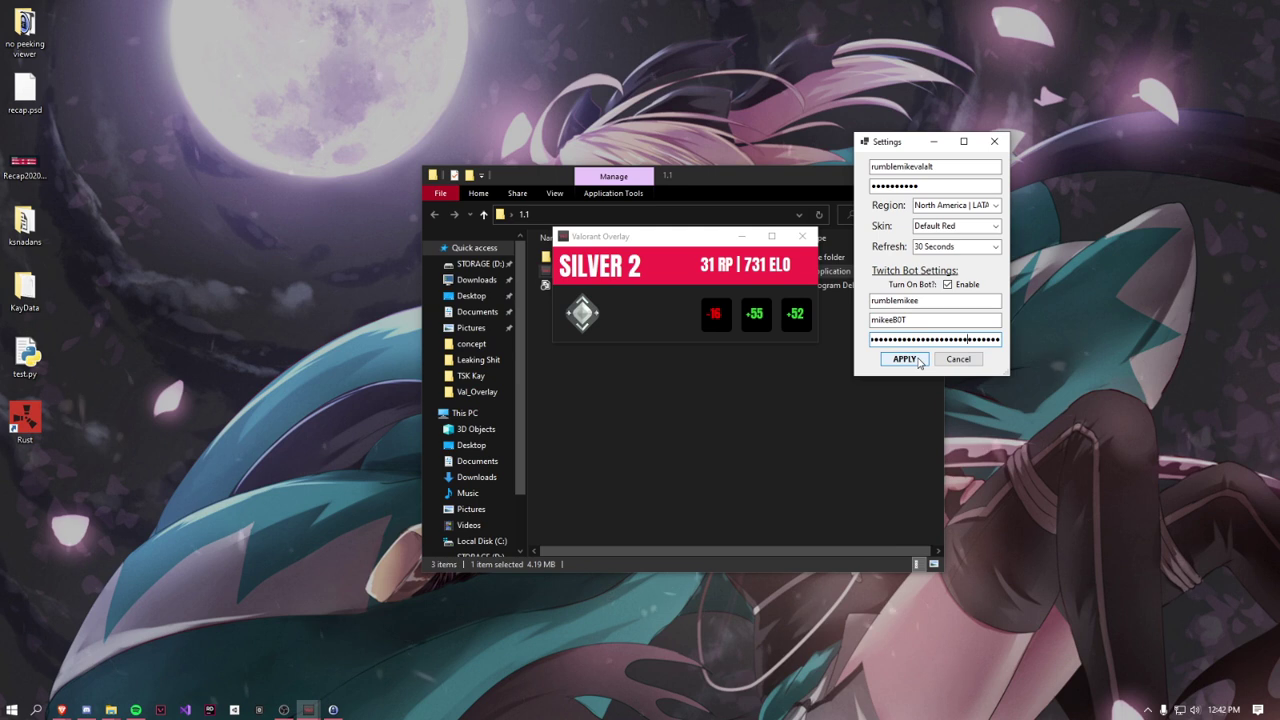
- Apply the overlay settings with the Twitch bot enabled
left_click(947, 285)
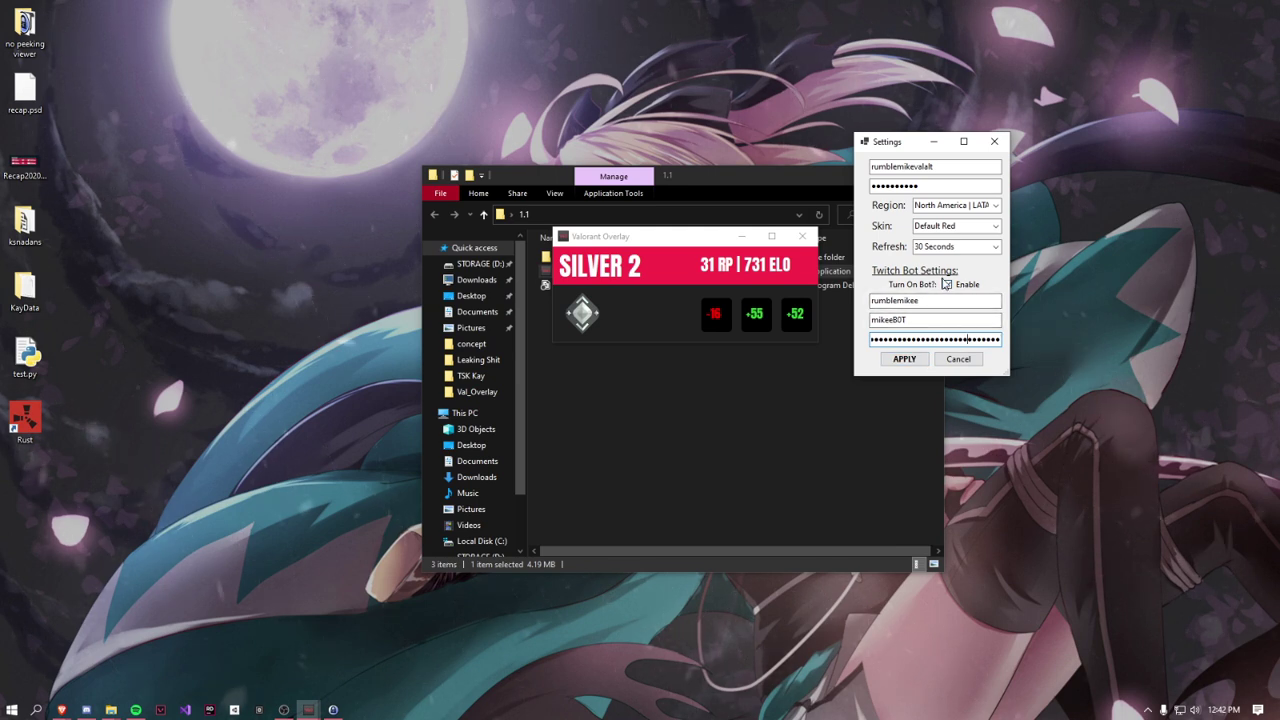
left_click(904, 358)
left_click(708, 400)
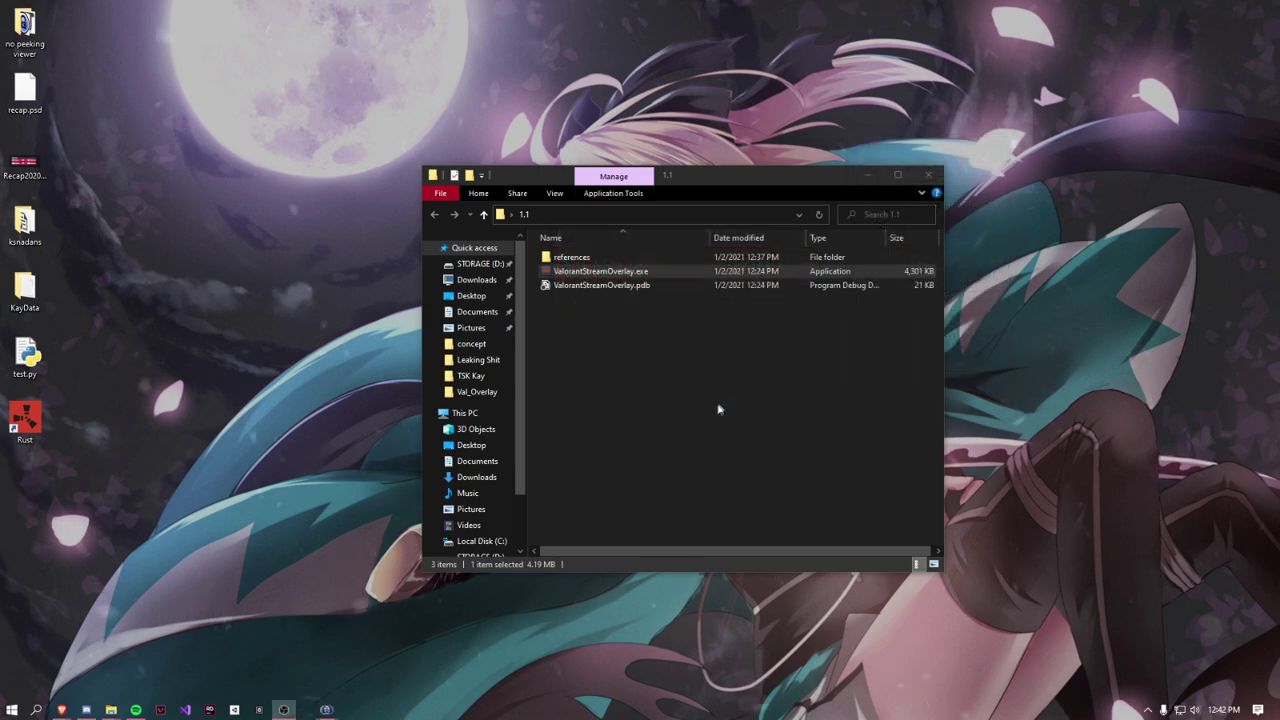
left_click(722, 402)
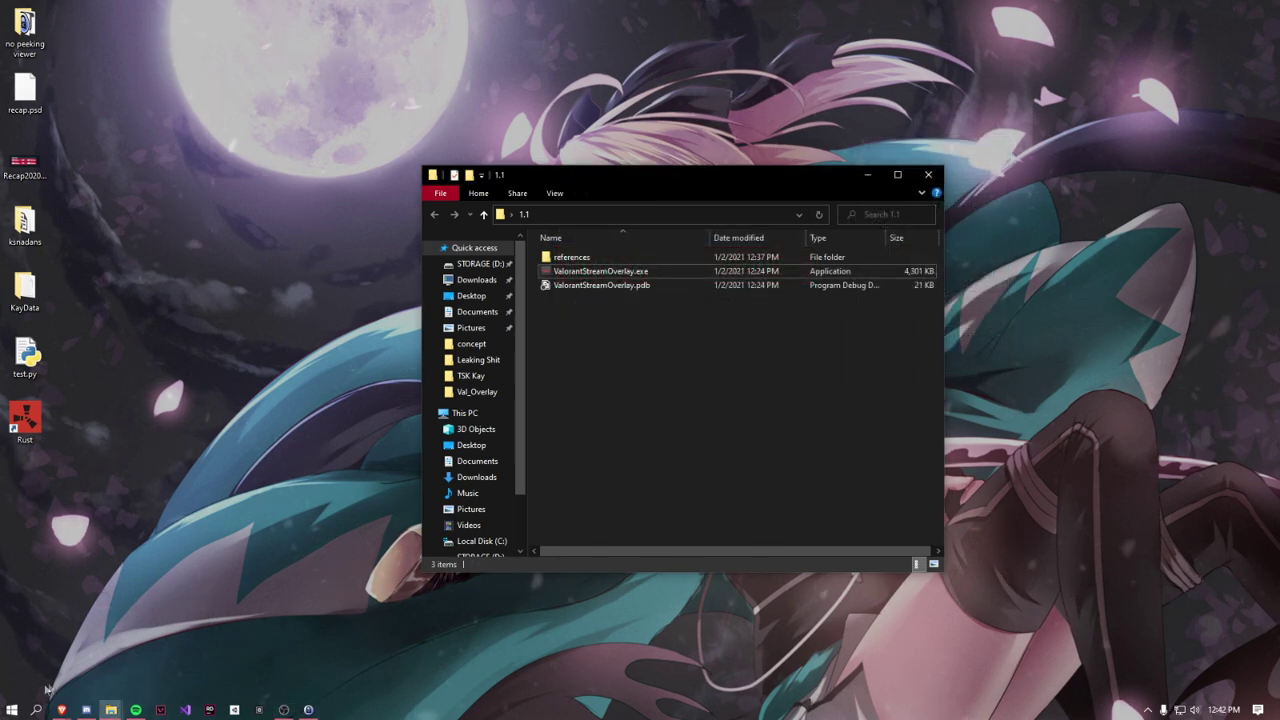
- Launch Chatterino and make its chat window narrower and taller beside the file window
left_click(12, 710)
type("chatt")
key("Return")
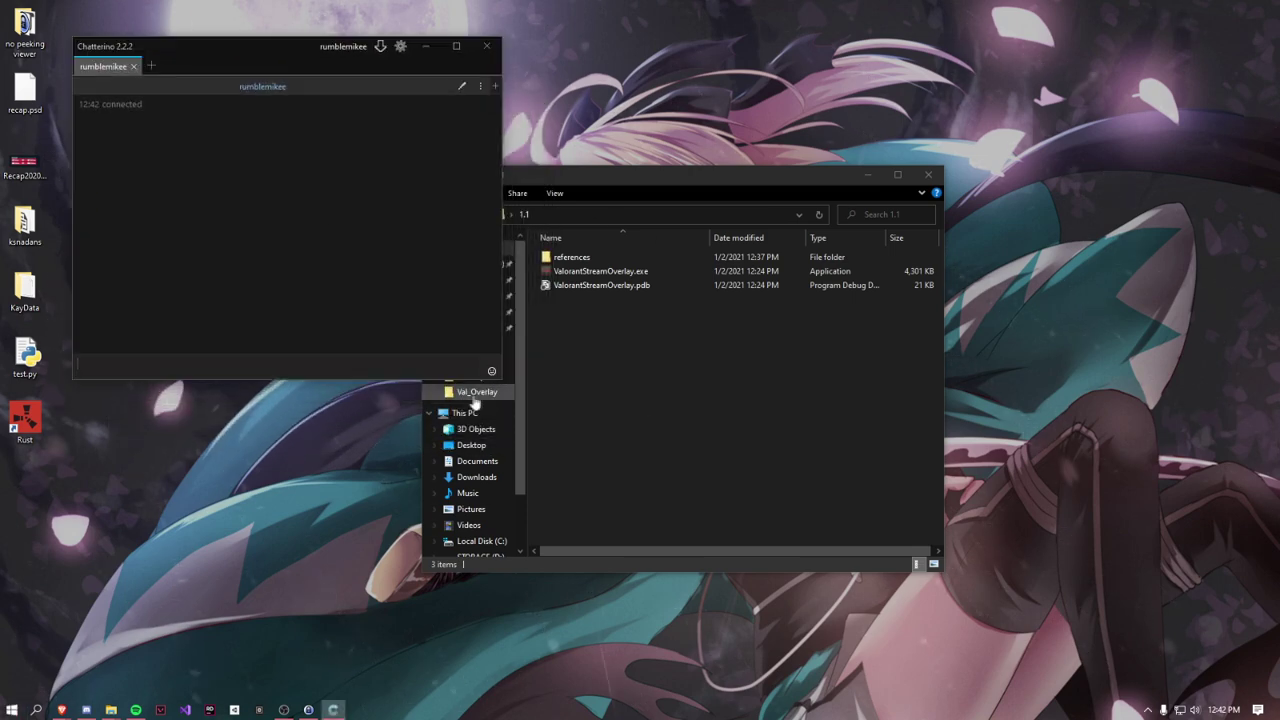
left_click_drag(500, 378, 440, 580)
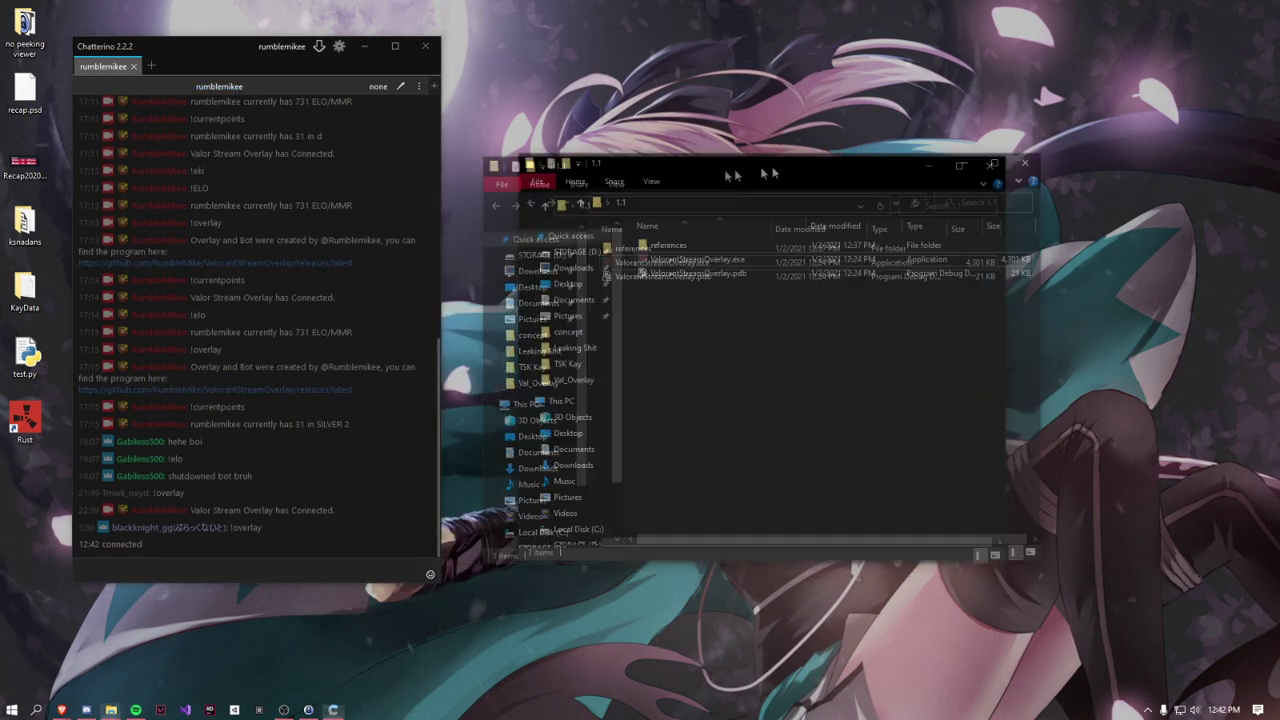
left_click_drag(262, 46, 329, 36)
- Run ValorantStreamOverlay.exe from the 1.1 folder and move the Chatterino window clear of the overlay
left_click(912, 168)
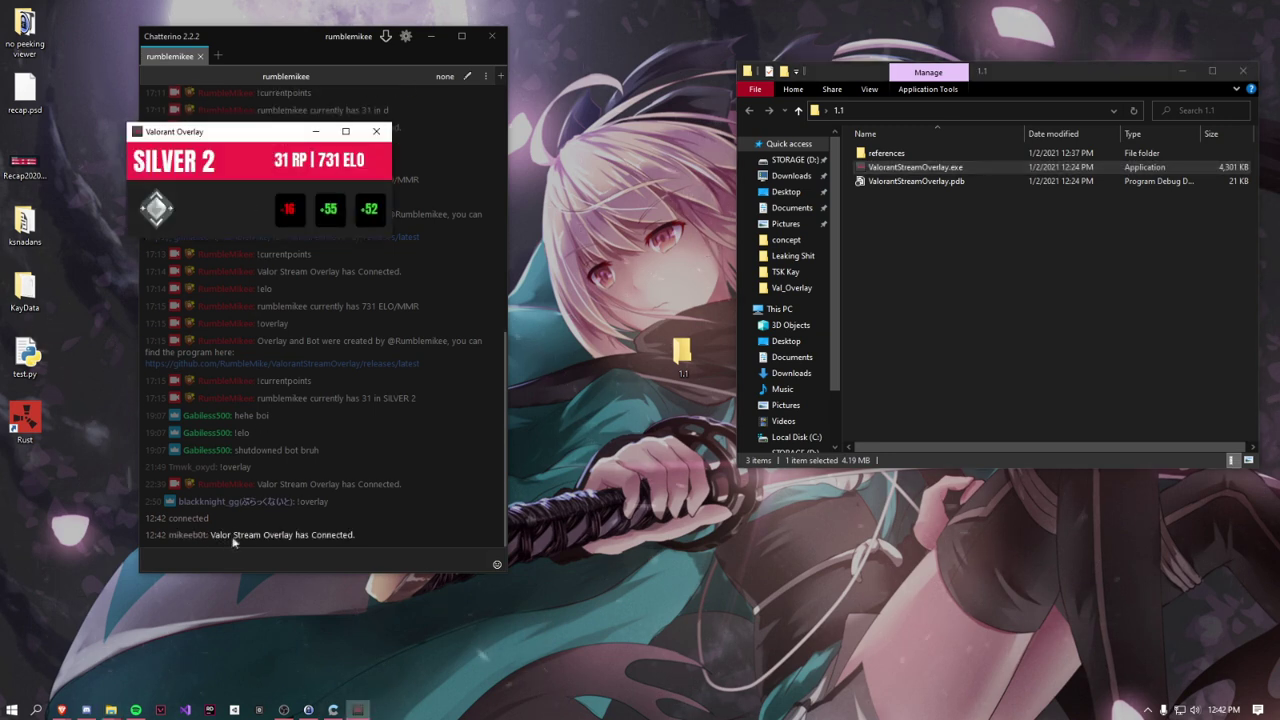
left_click(321, 538)
left_click_drag(153, 76, 558, 126)
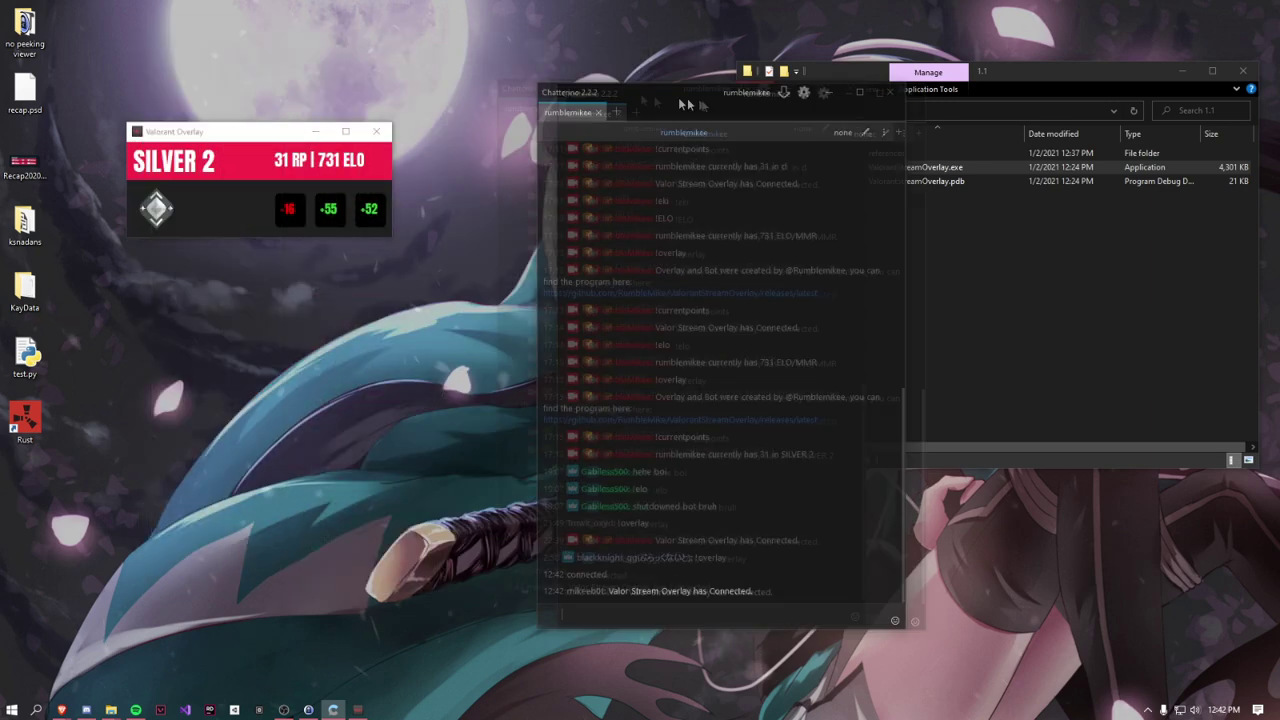
- Test the bot by sending the commands !elo, !rp and !overlay in the channel chat
type("!elo")
key("Return")
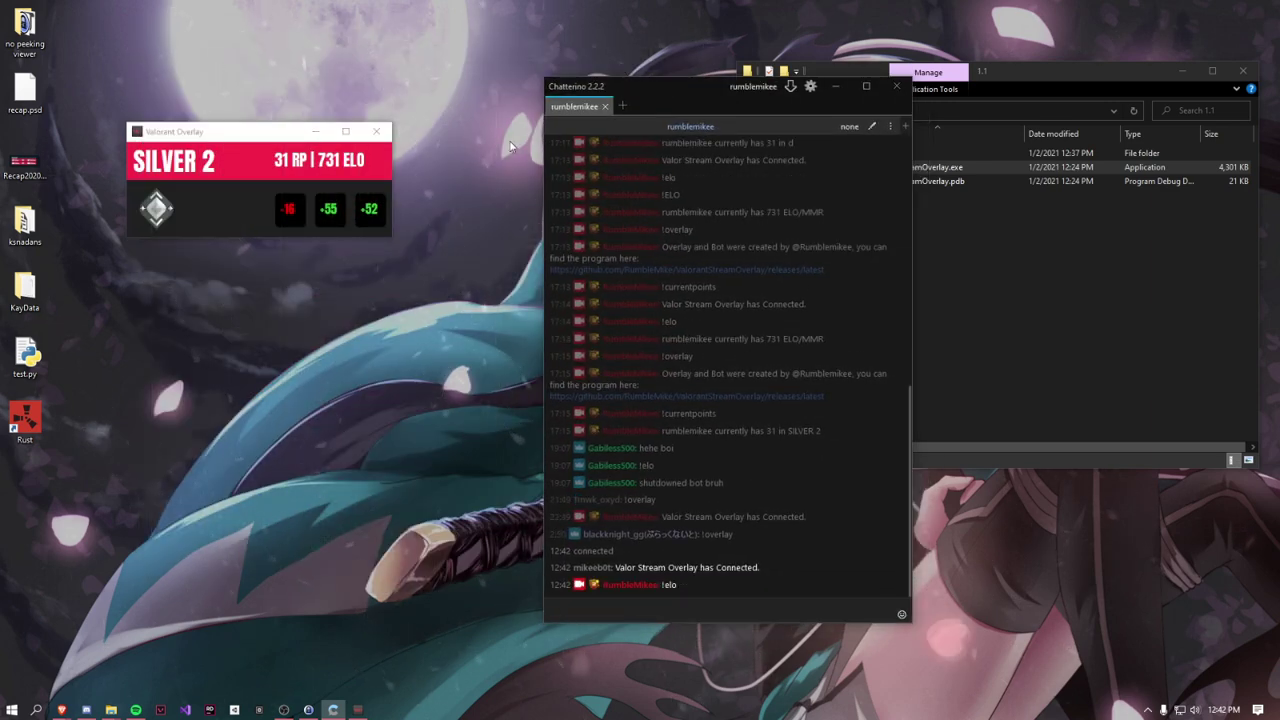
type("!rp")
key("Return")
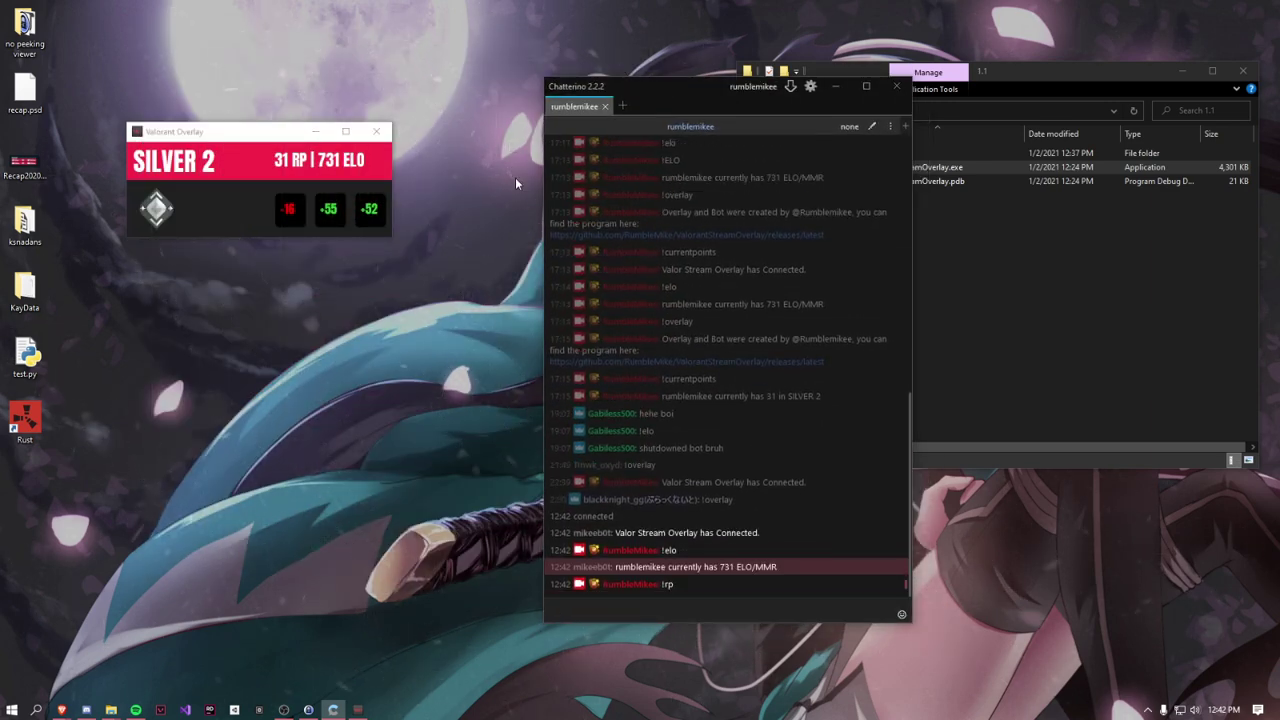
type("!overlay")
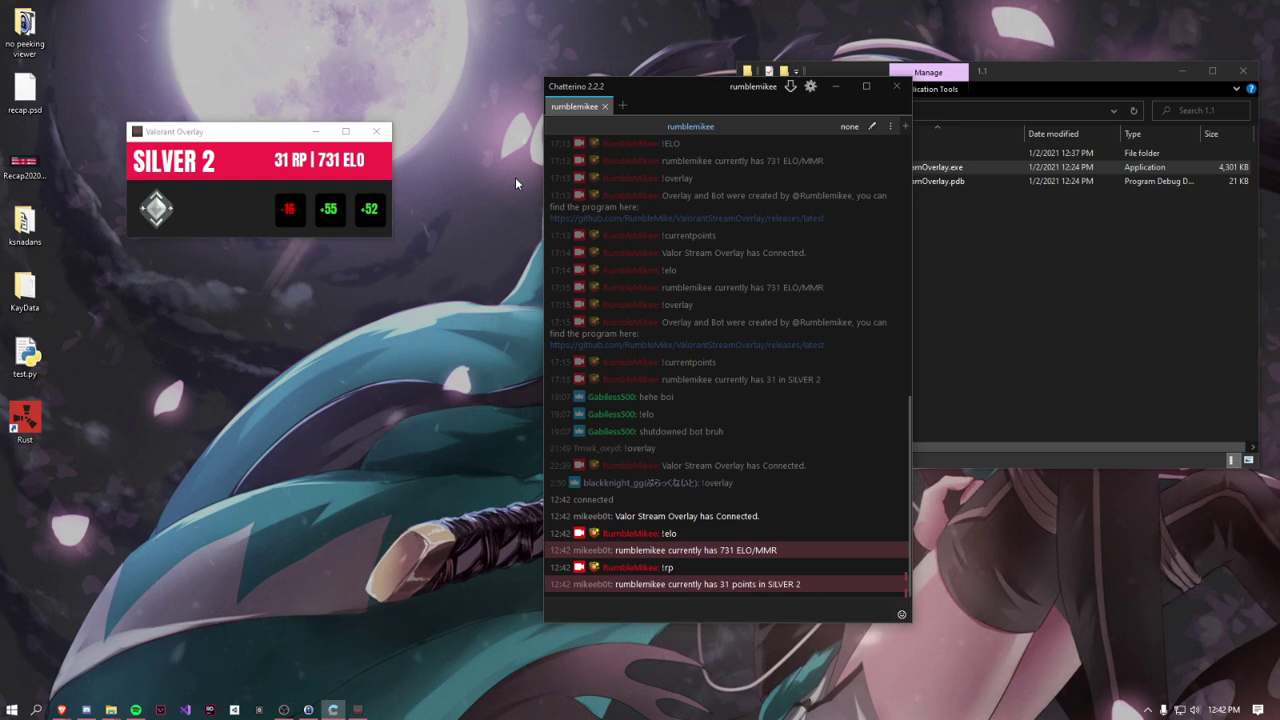
key("Return")
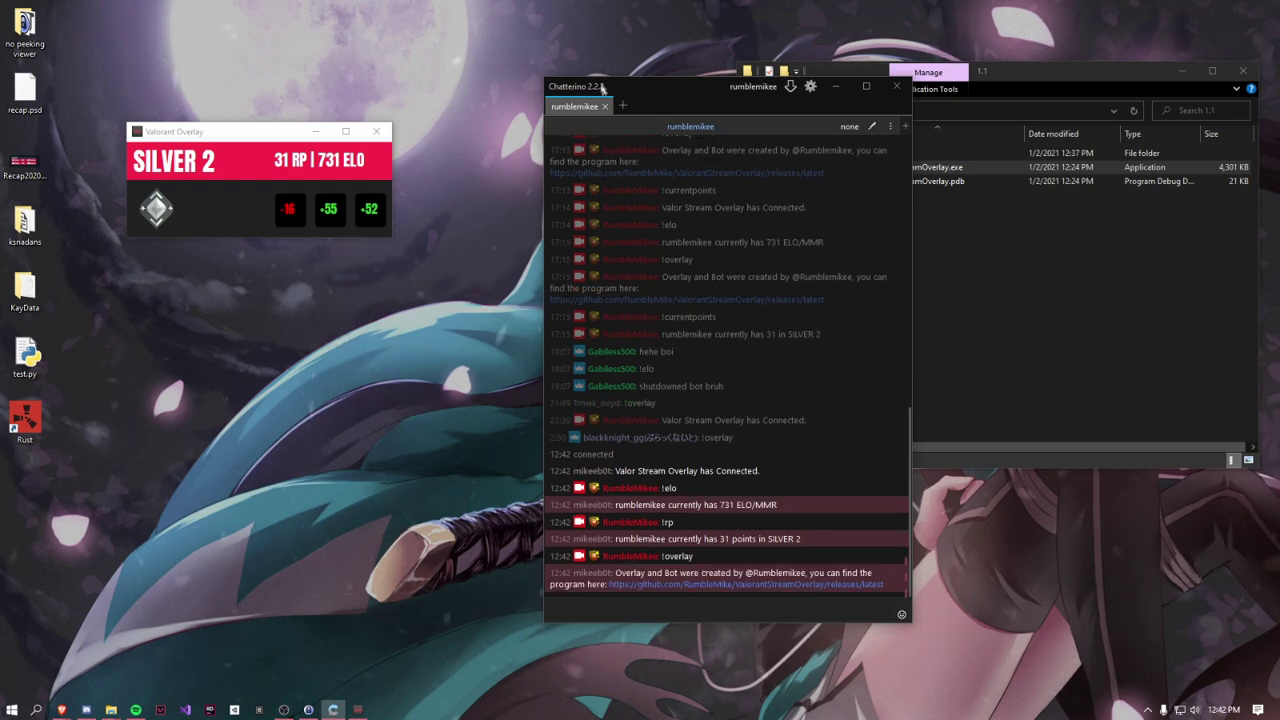
left_click_drag(602, 87, 469, 45)
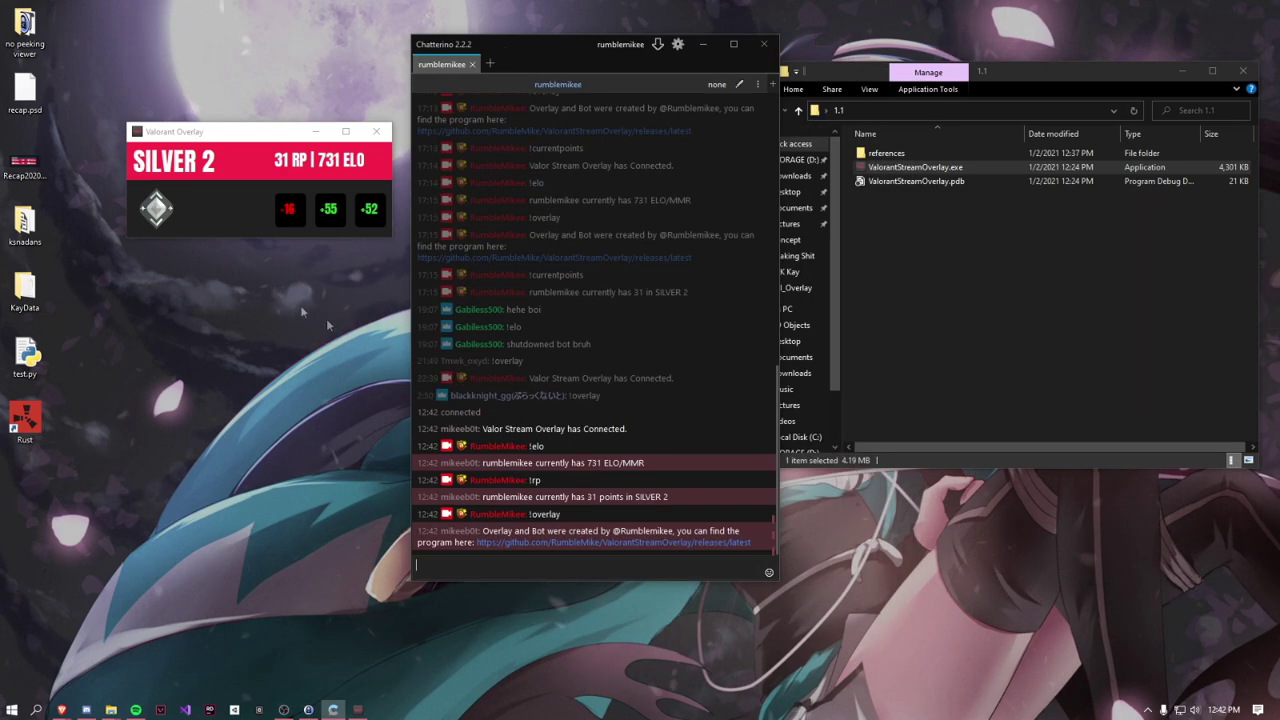
- Inspect the ValorantStreamOverlay process and its resource usage in Task Manager, then close Task Manager
right_click(512, 712)
left_click(530, 643)
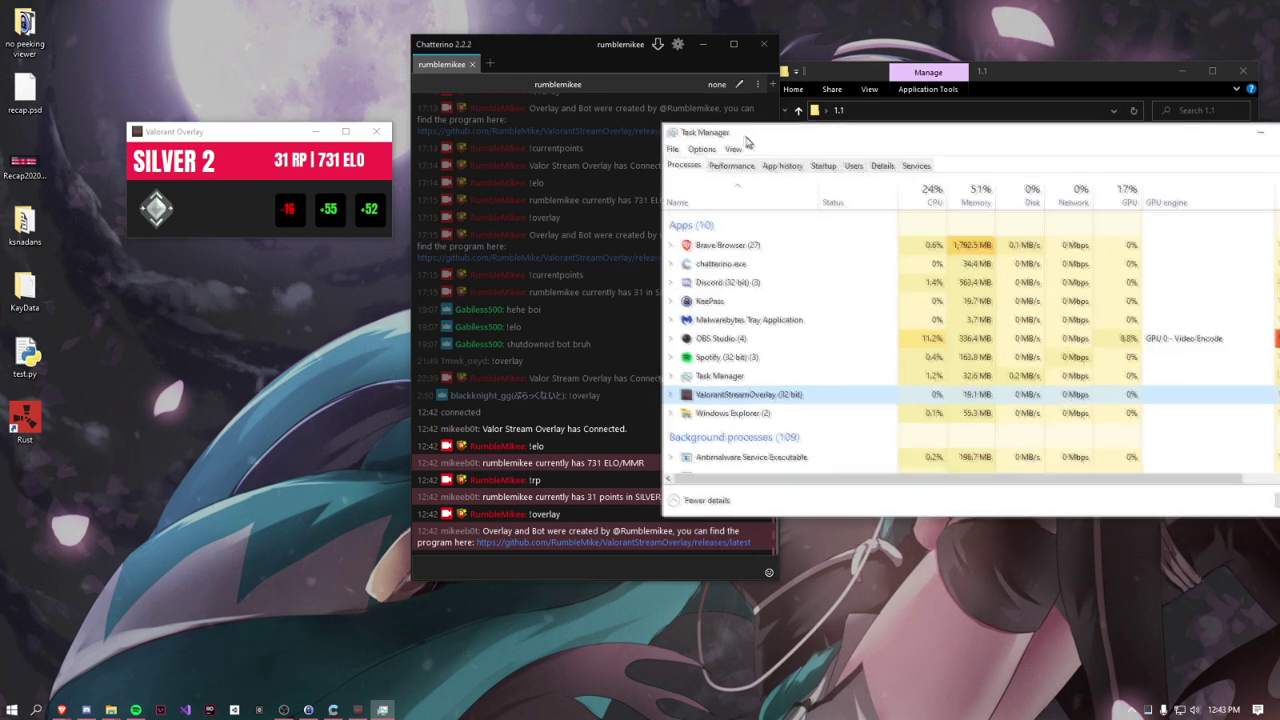
double_click(685, 358)
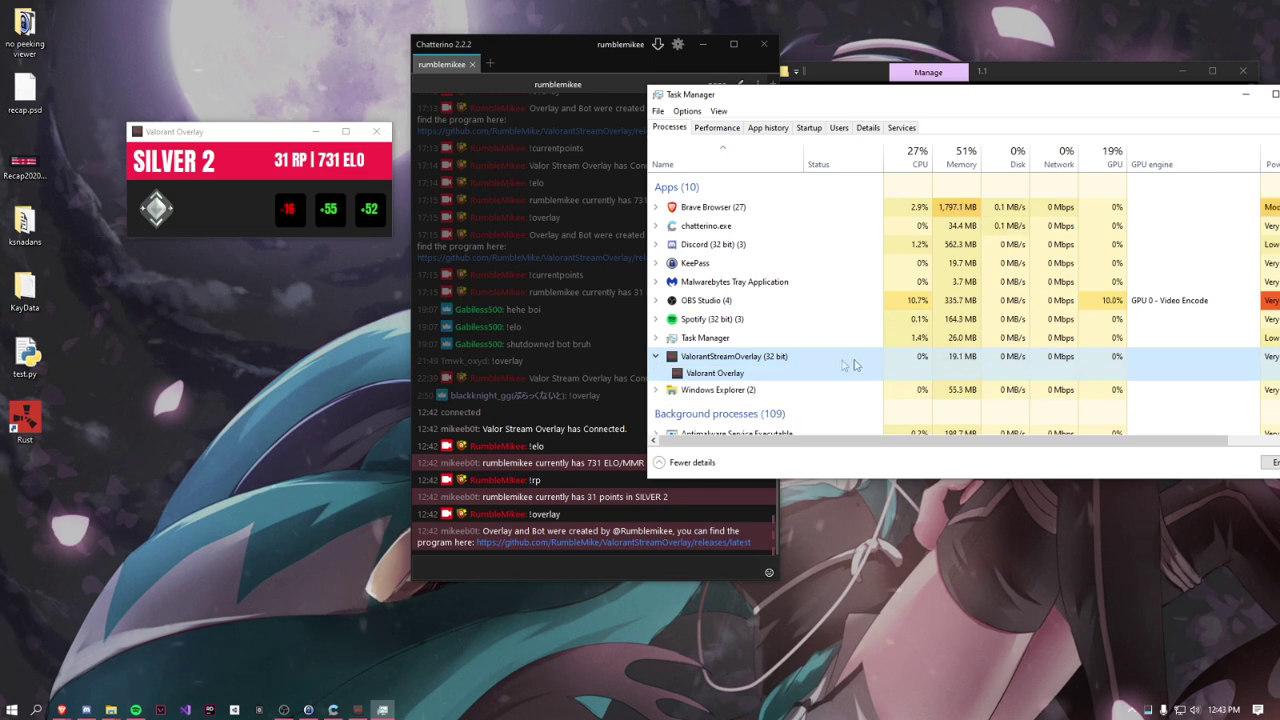
left_click_drag(1000, 94, 712, 135)
left_click(1018, 137)
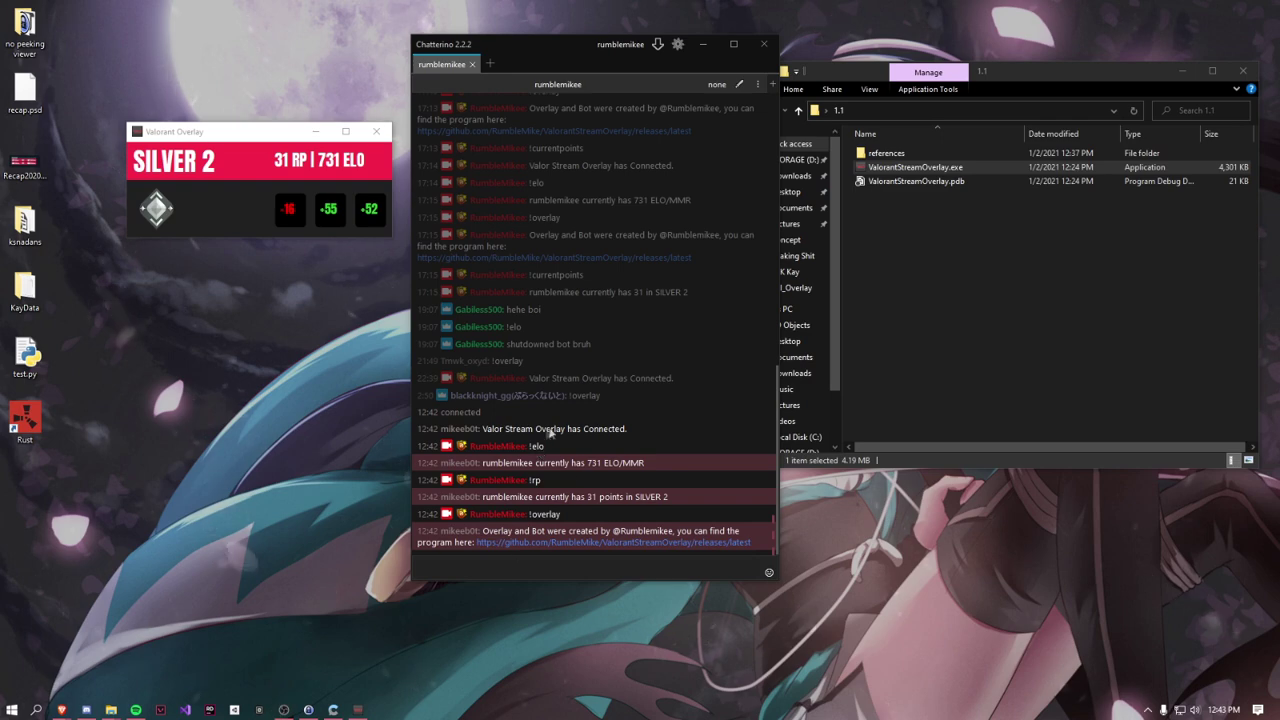
- Move the chat and overlay windows apart and make the bot account a channel moderator from its user card
left_click_drag(540, 57, 876, 61)
left_click_drag(160, 139, 371, 142)
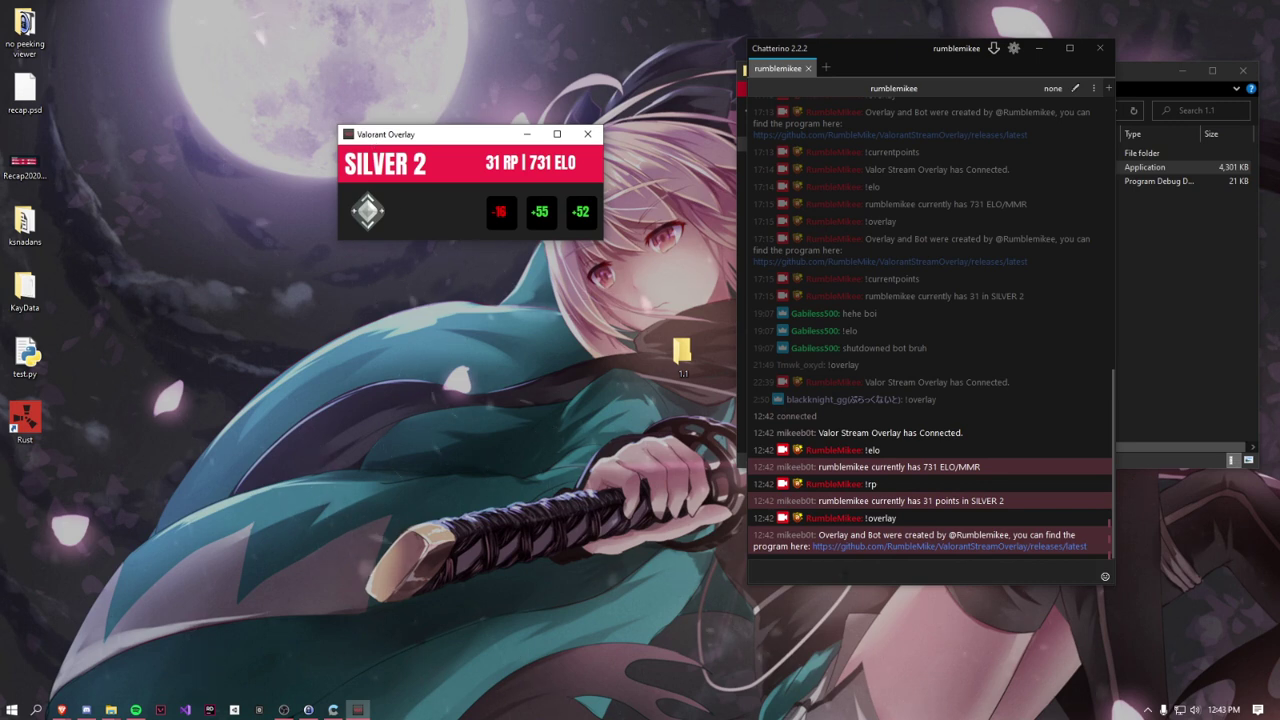
left_click(797, 535)
left_click_drag(822, 358, 696, 283)
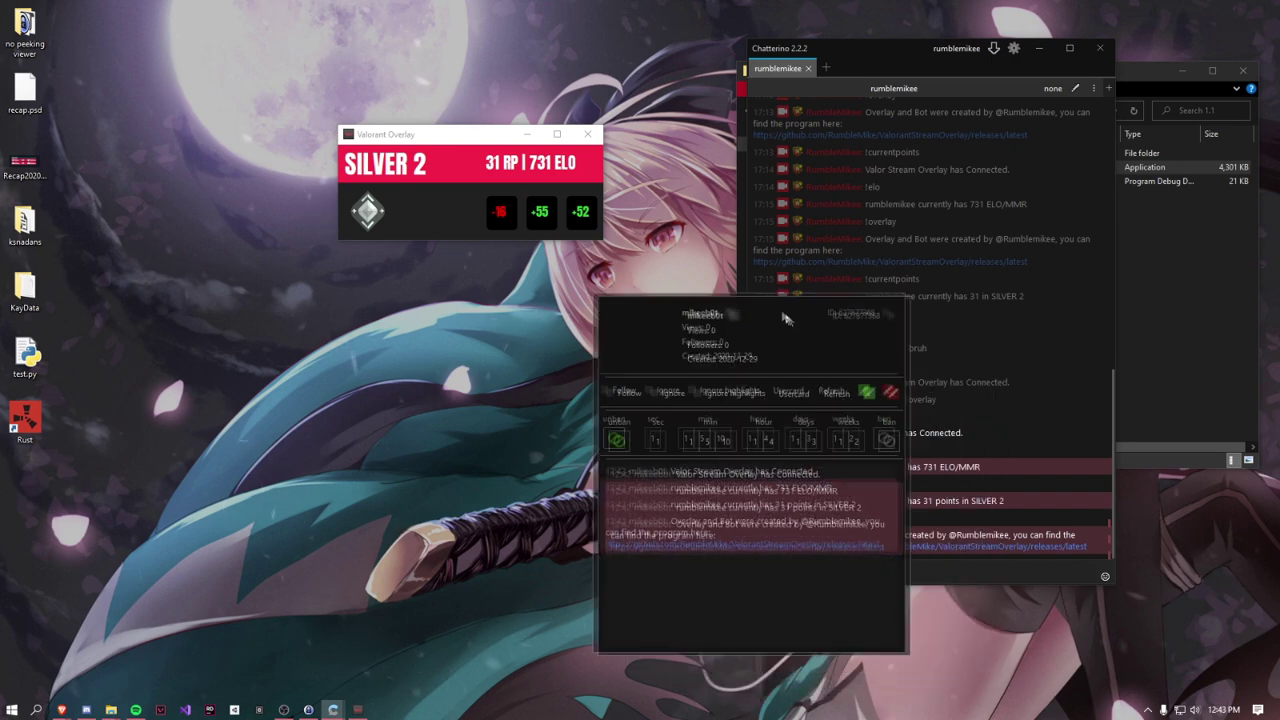
left_click(897, 310)
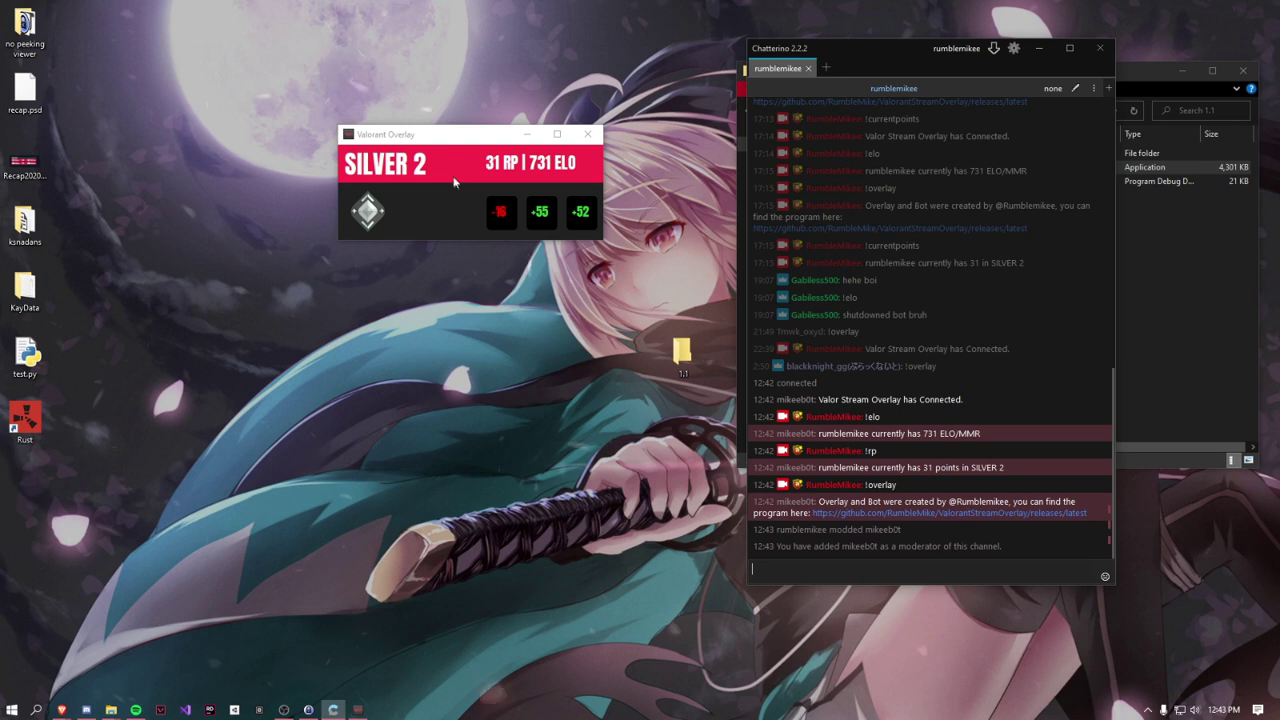
left_click_drag(418, 133, 361, 118)
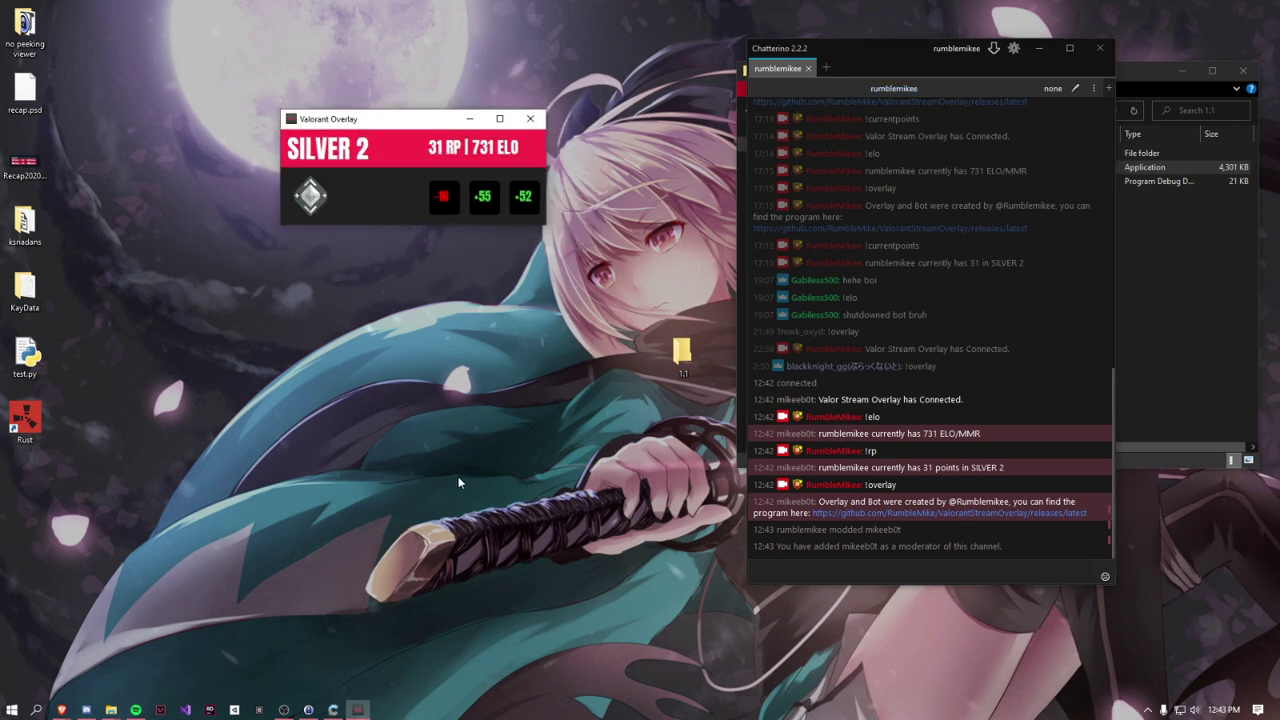